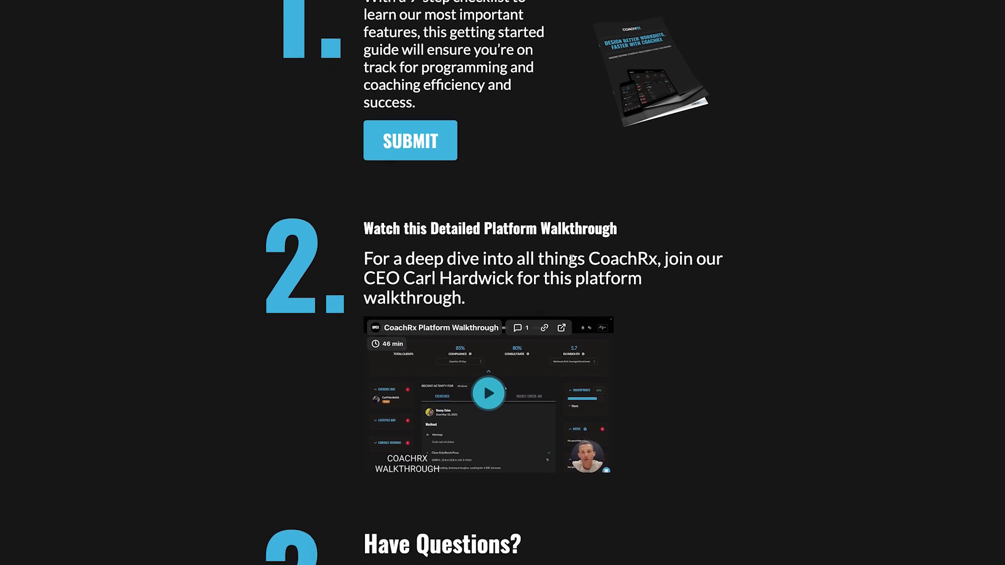
Step: Switch the coaching dashboard's display to light mode
scroll(563, 264, down, 1)
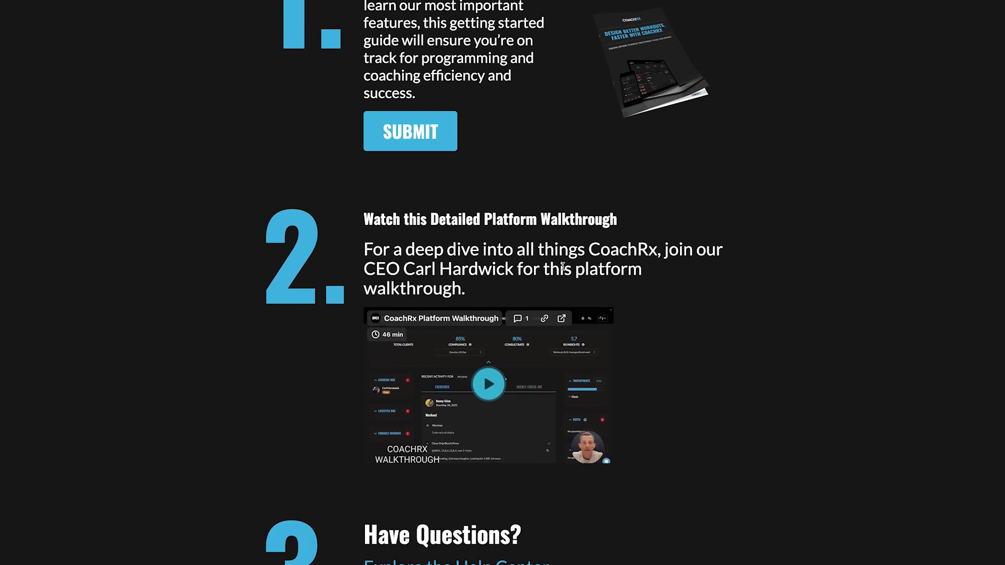
scroll(563, 267, down, 3)
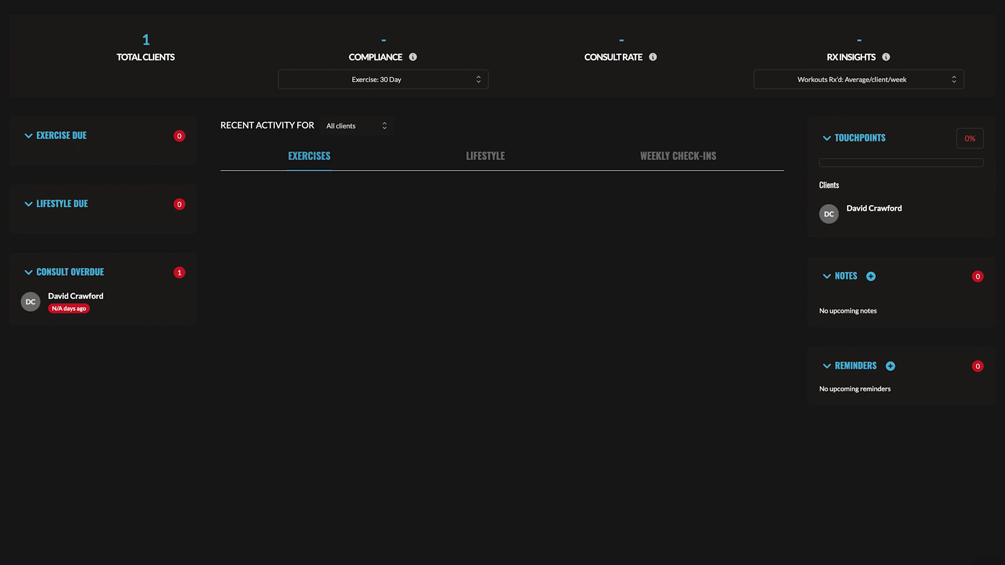
click(977, 1)
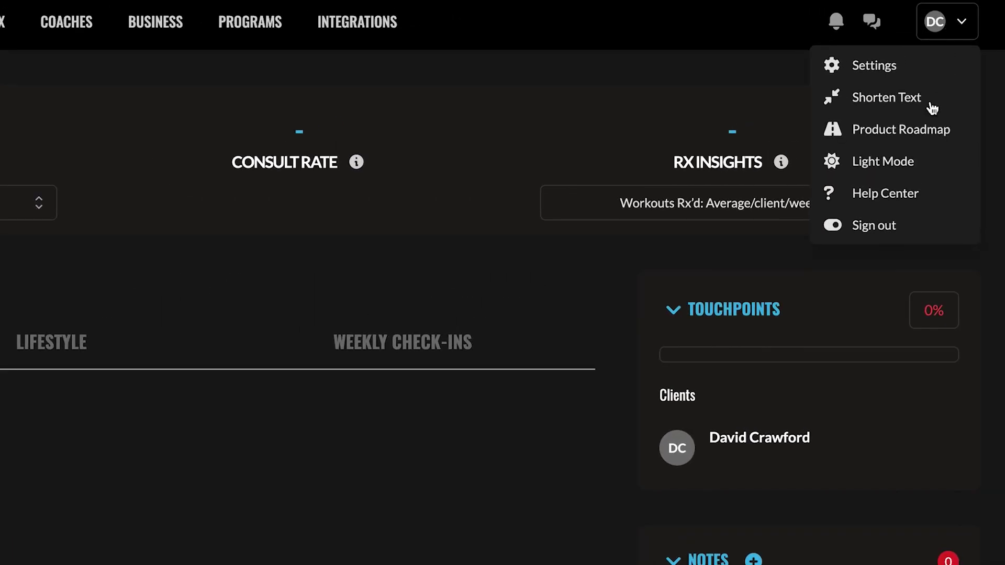
click(904, 162)
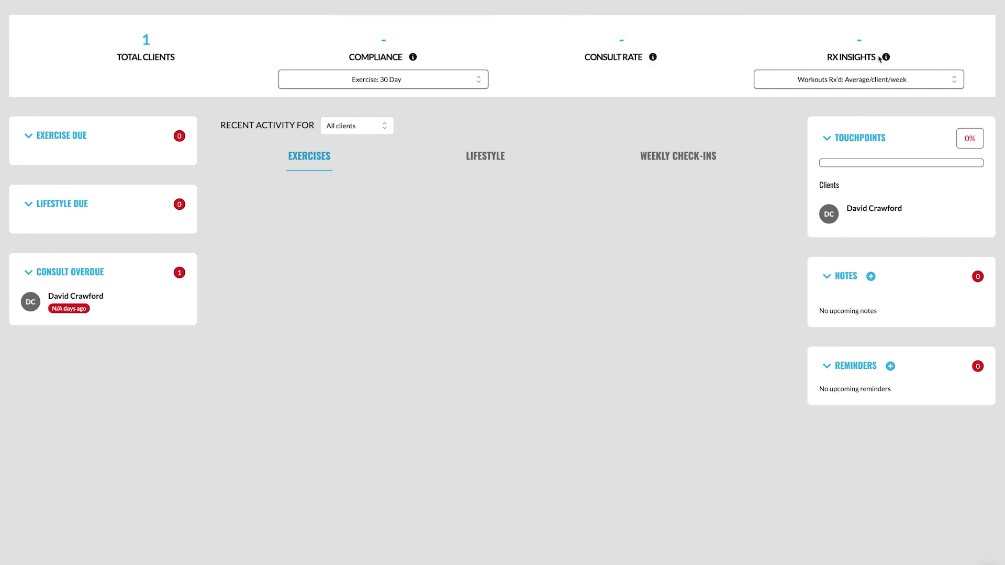
Step: Review the dashboard's RX Insights description, the lifestyle and weekly check-in activity, and the available RX Insights metrics
mouse_move(886, 58)
click(495, 162)
click(654, 156)
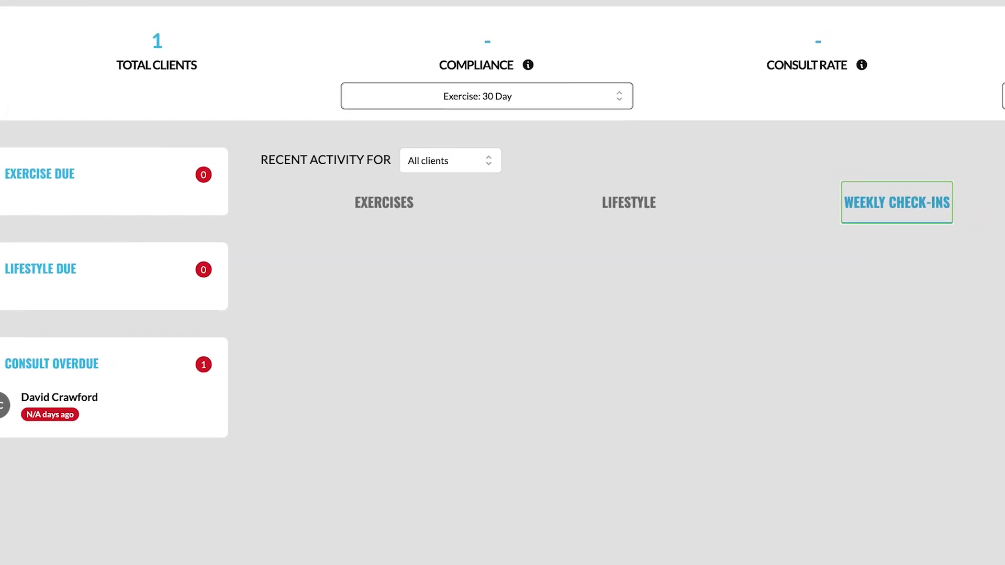
click(910, 128)
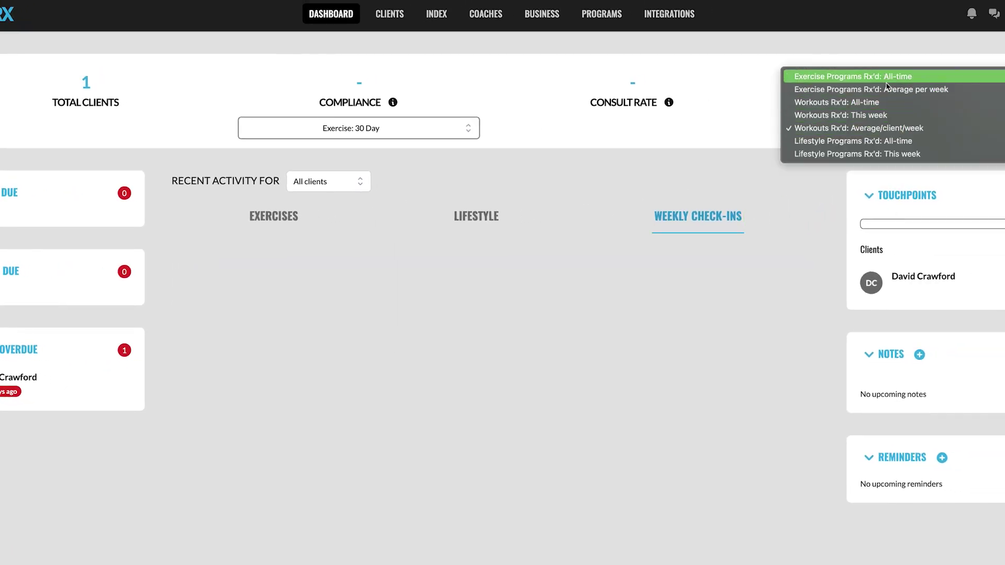
click(760, 293)
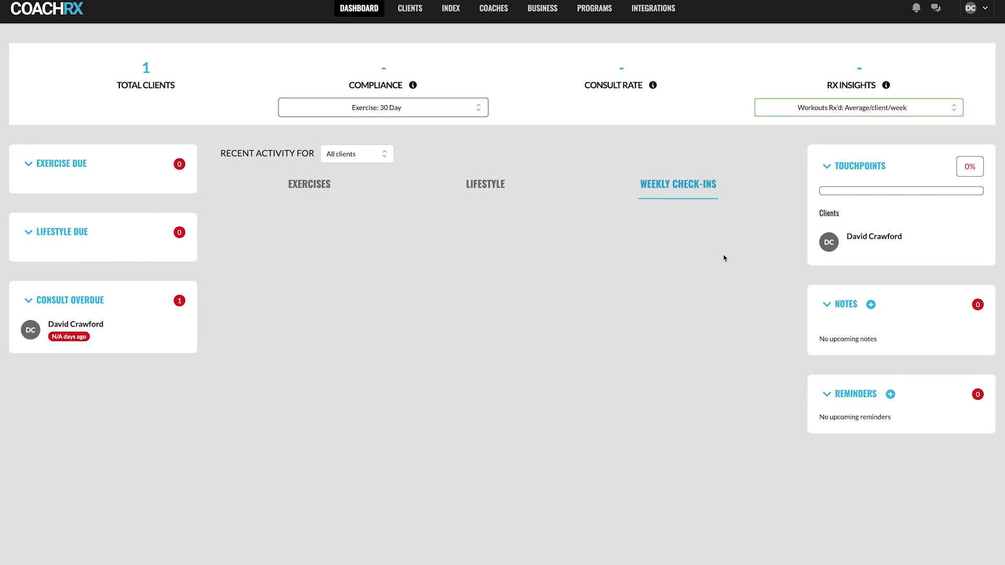
Step: Review the client list's summary metrics and open the active client's training calendar
click(409, 9)
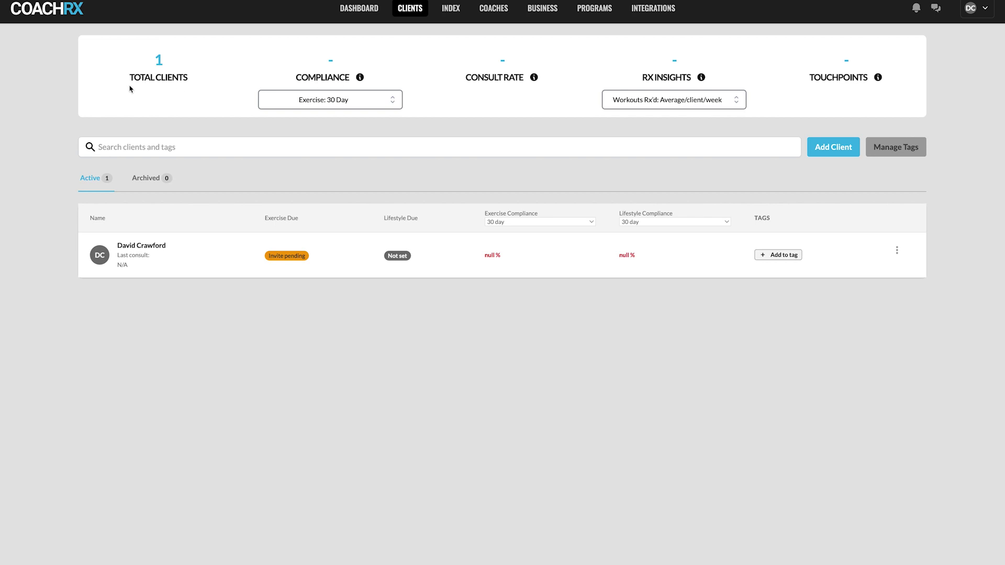
mouse_move(878, 78)
click(140, 247)
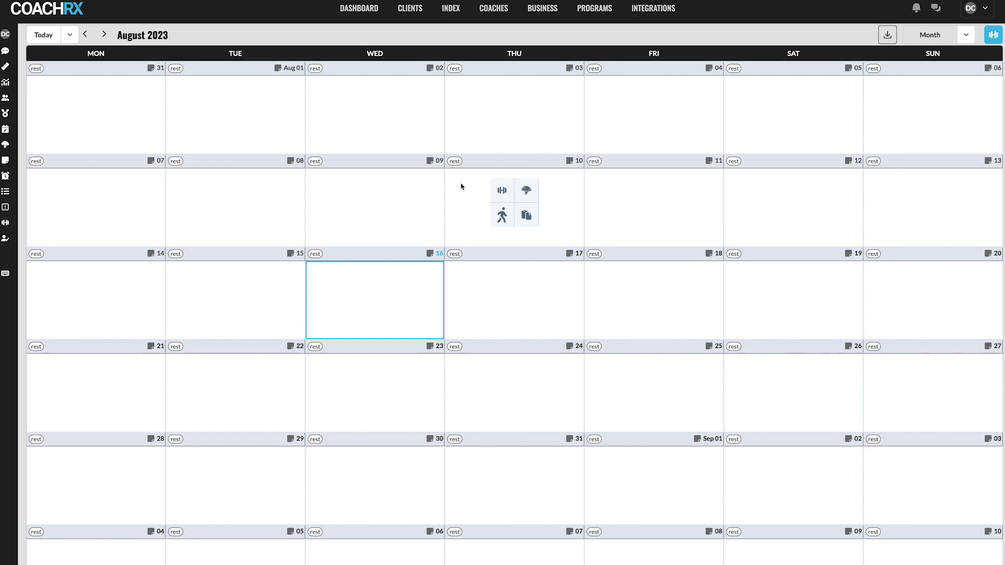
Step: Start a new workout on Wednesday, August 2 in the client's calendar and add a blank exercise entry to it
mouse_move(361, 102)
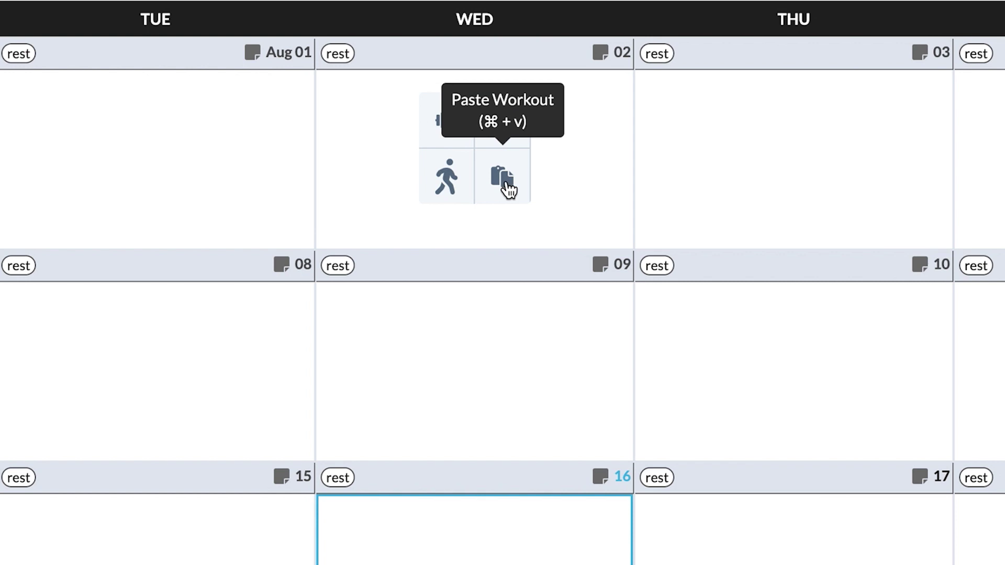
click(446, 130)
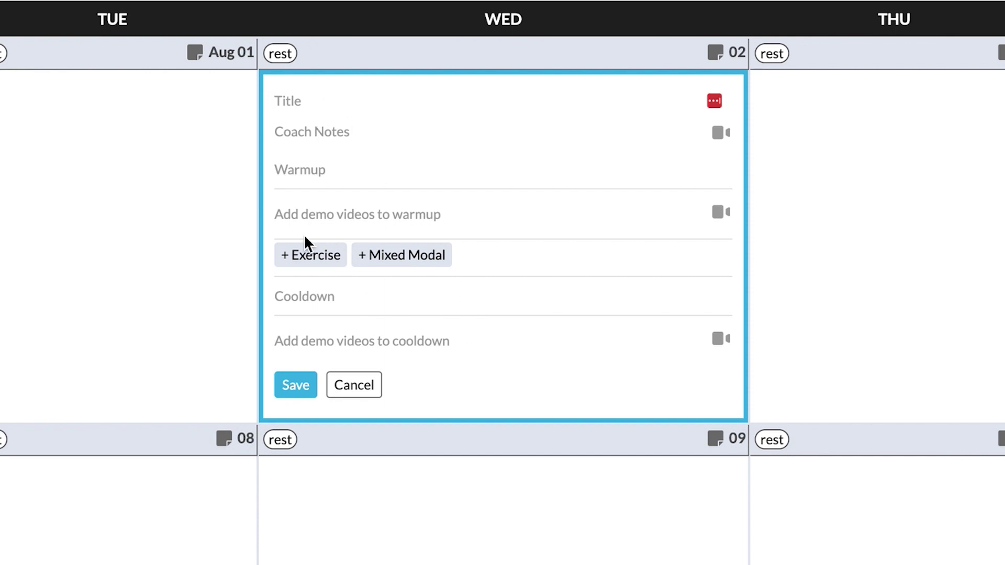
click(309, 257)
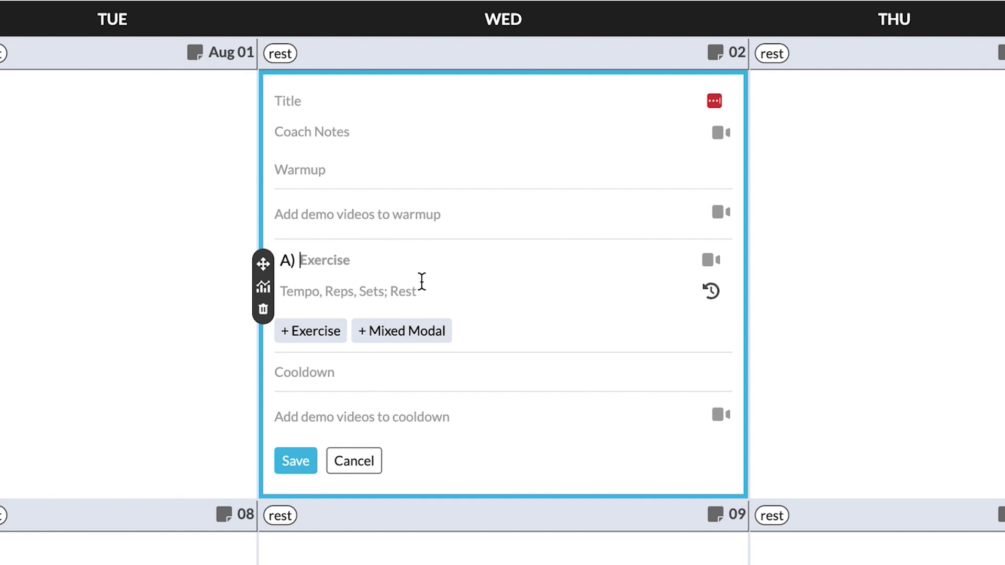
scroll(516, 301, up, 4)
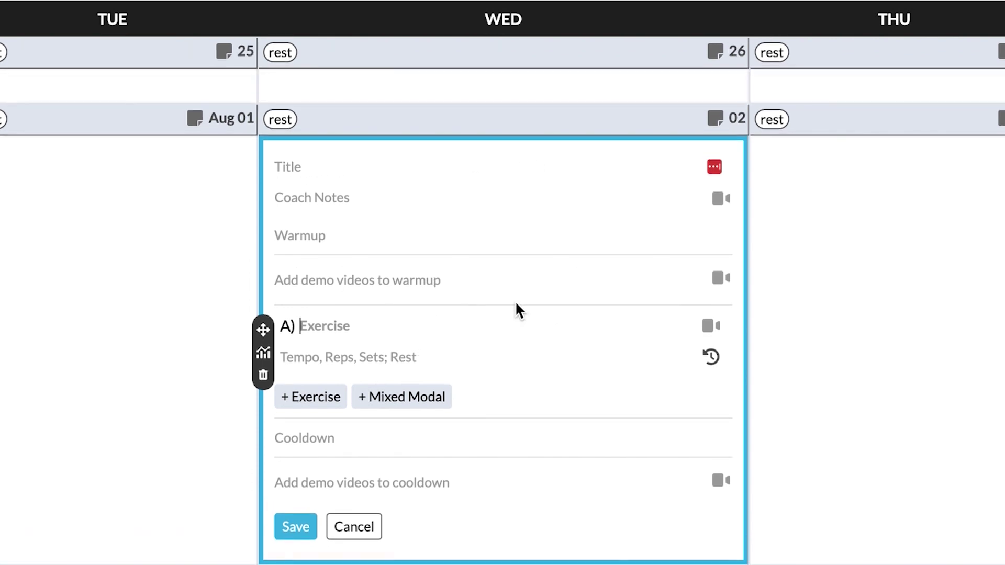
scroll(521, 303, down, 3)
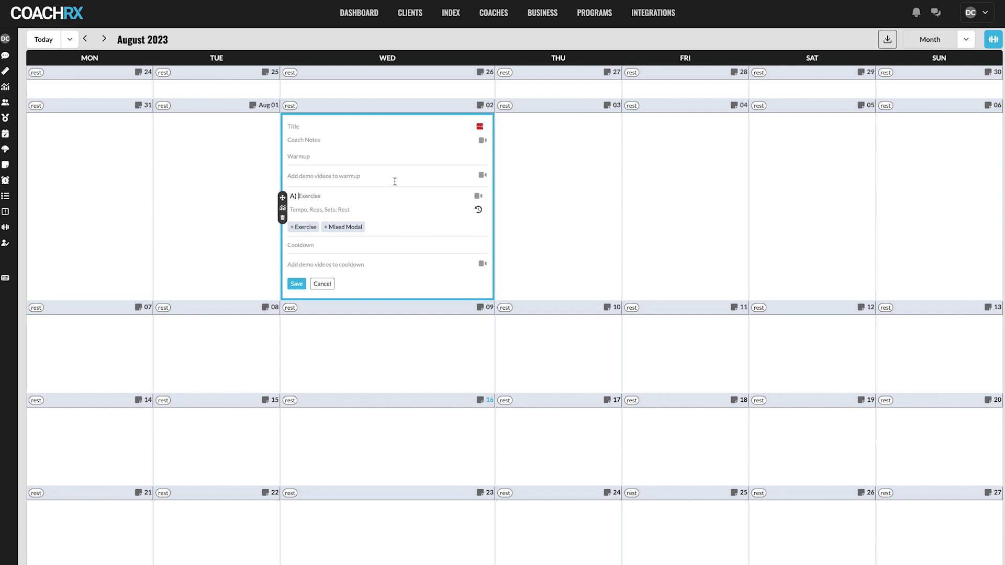
Step: Put a smiling emoji in a draft message to the client and close the chat without sending it
mouse_move(266, 157)
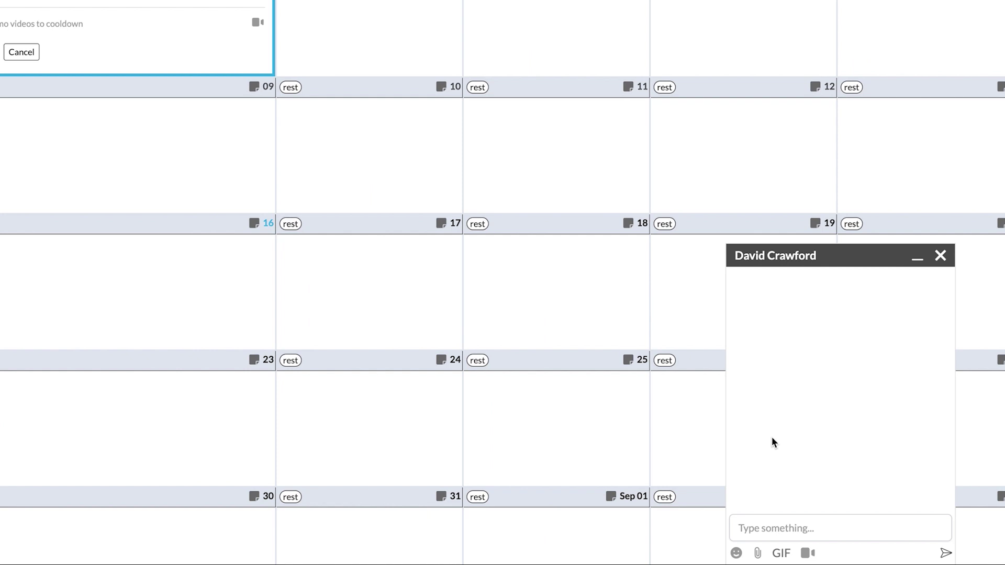
click(736, 553)
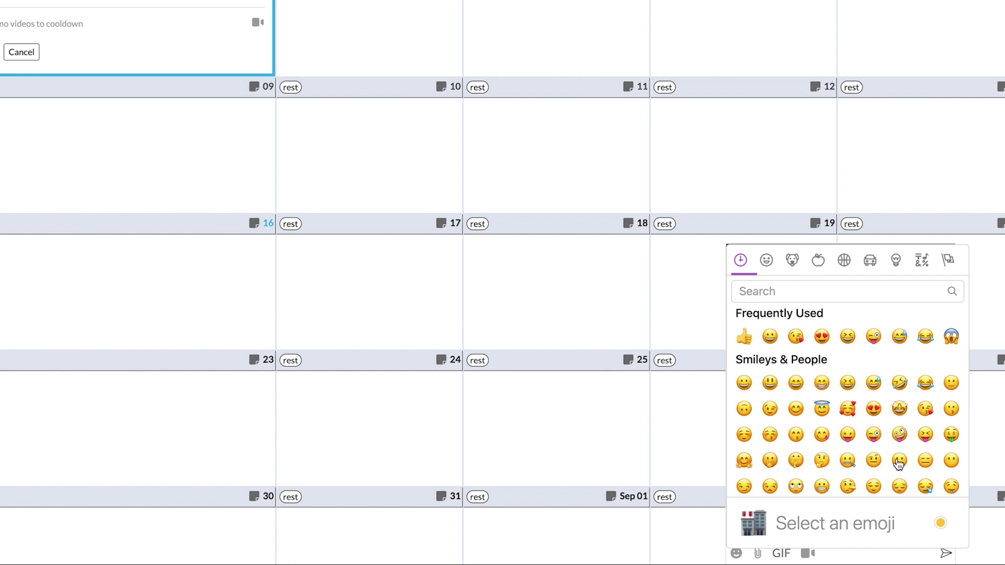
click(822, 435)
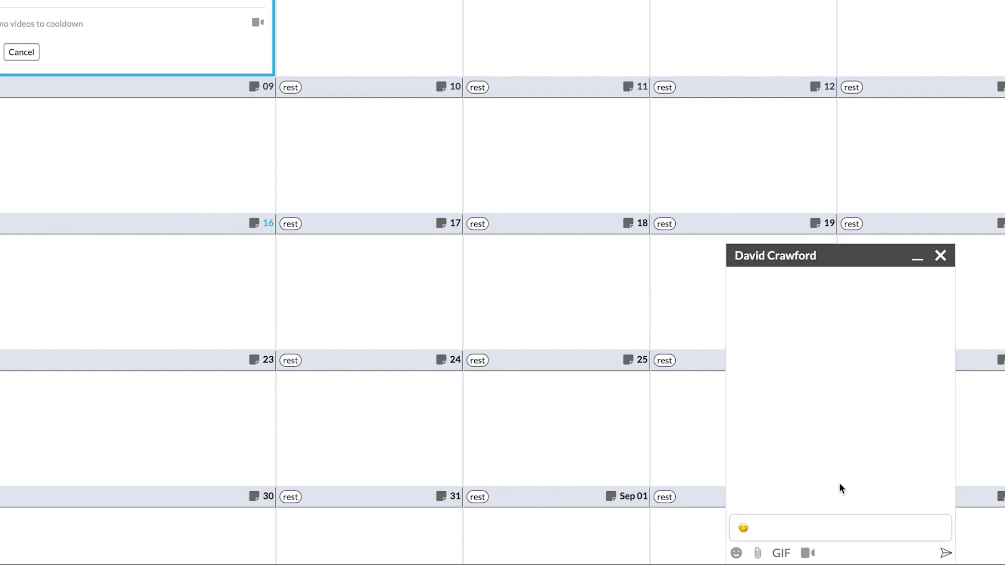
click(775, 526)
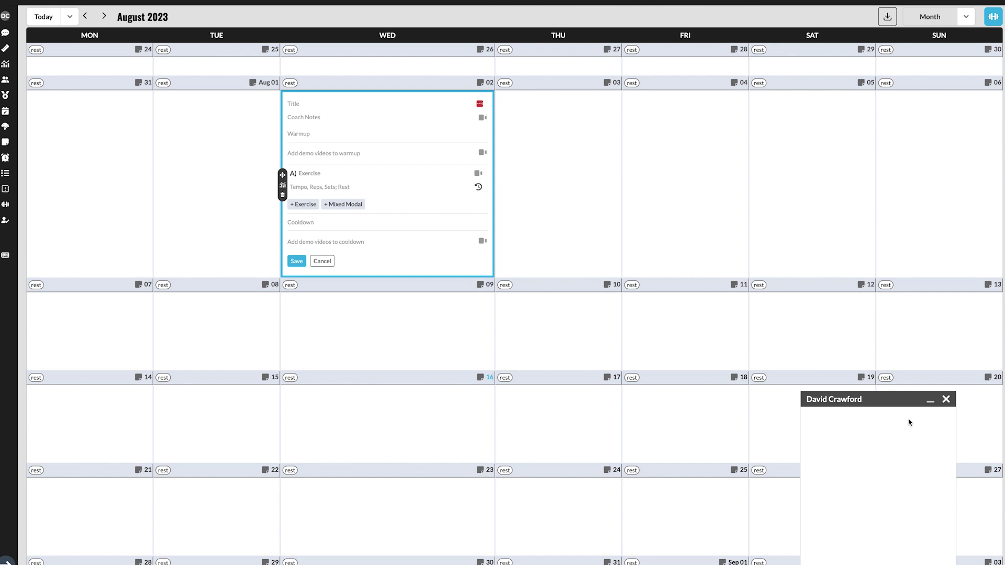
click(946, 399)
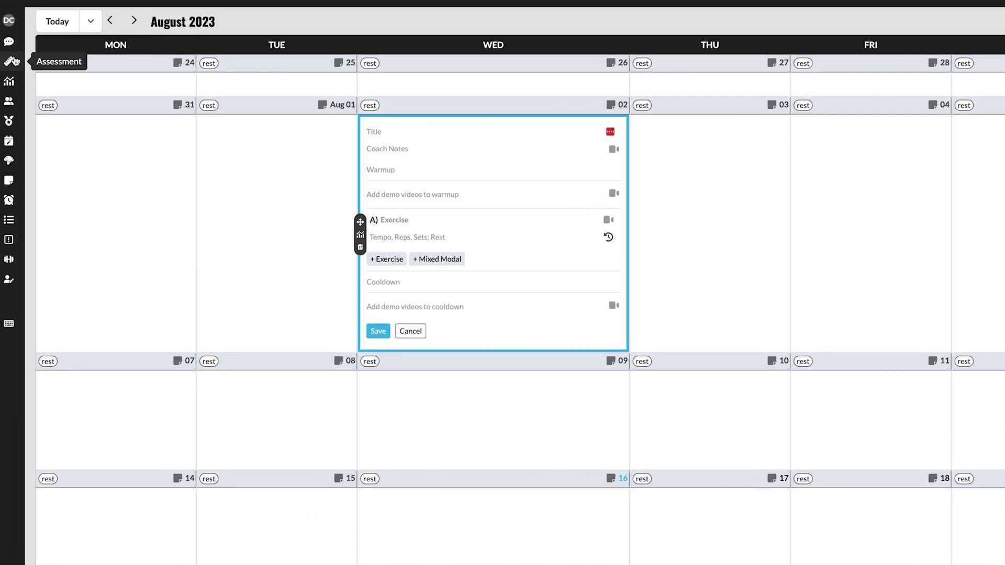
Step: Examine the client's OPEX Body and OPEX Move assessments and the Energy System Beginner tests under FME
click(15, 62)
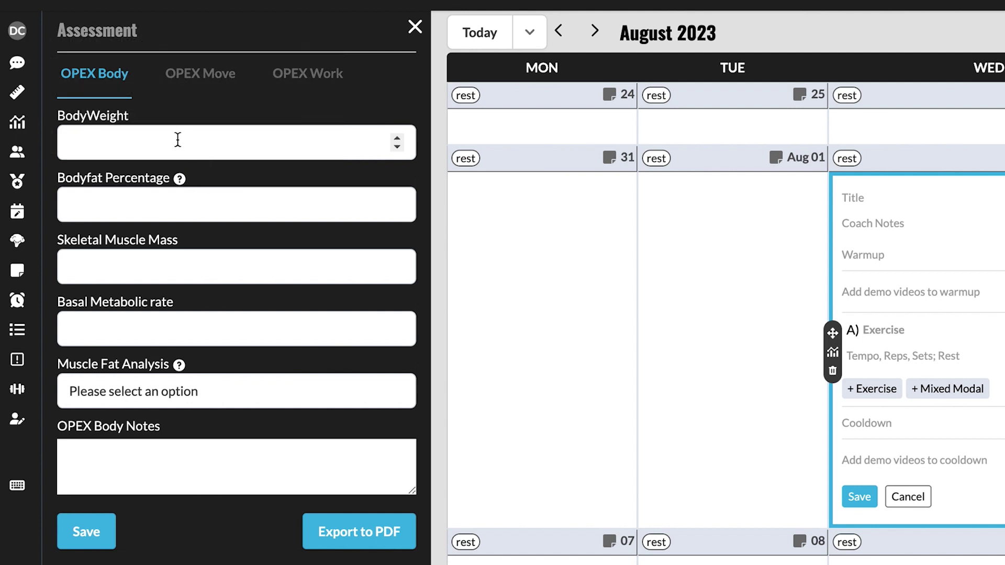
click(190, 82)
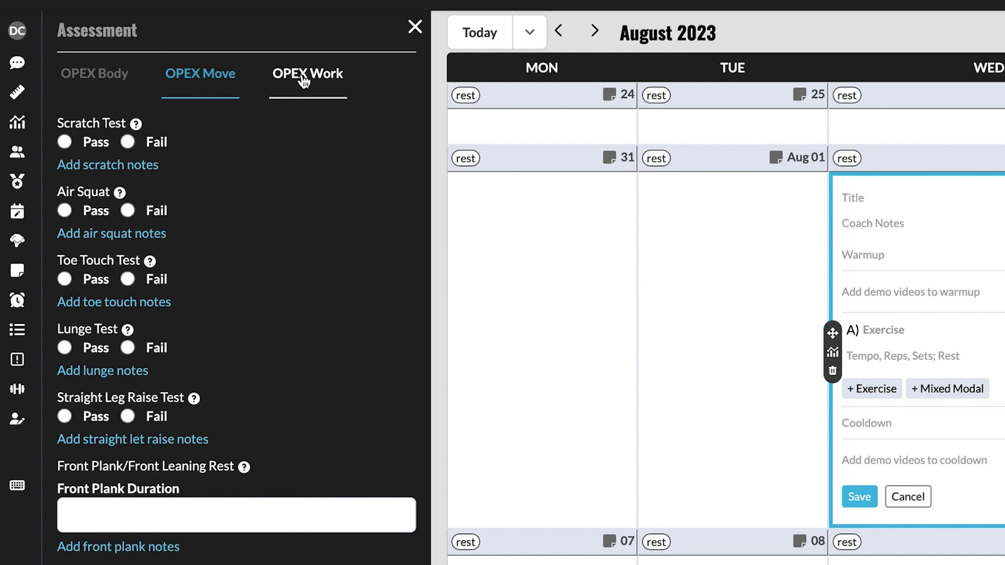
click(17, 124)
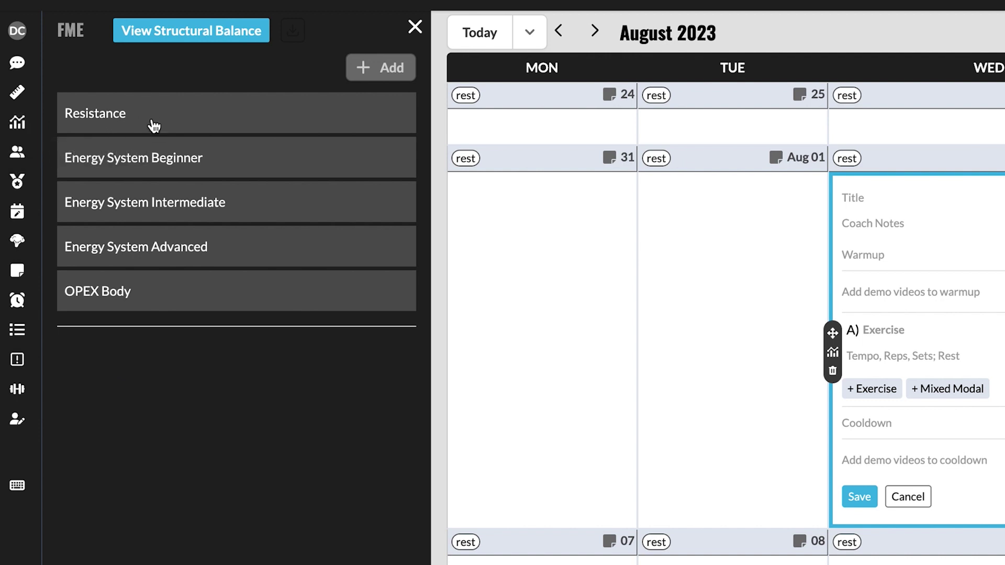
click(168, 165)
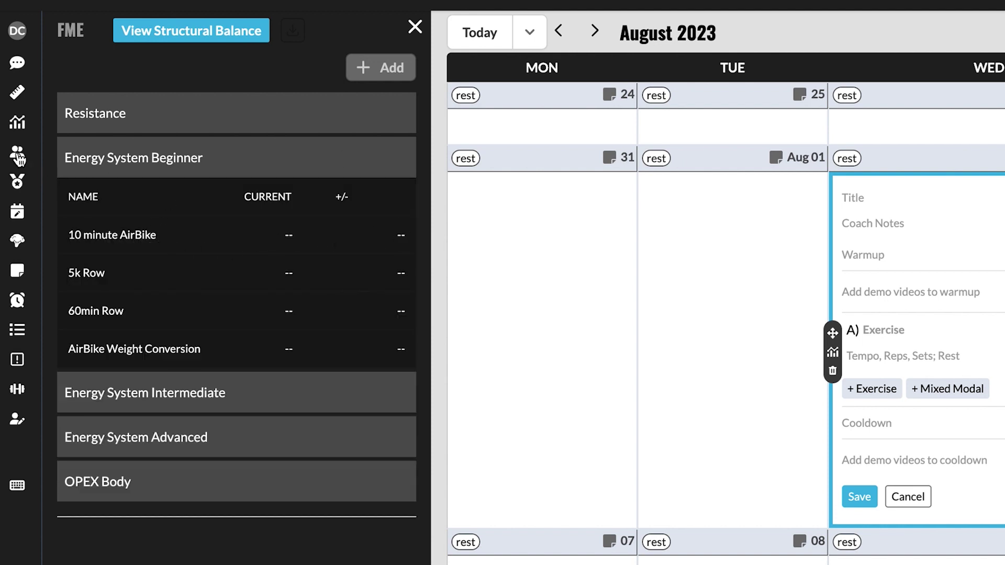
Step: Look through the client's consultations, long term plans, lifestyle plans and reminders
click(17, 153)
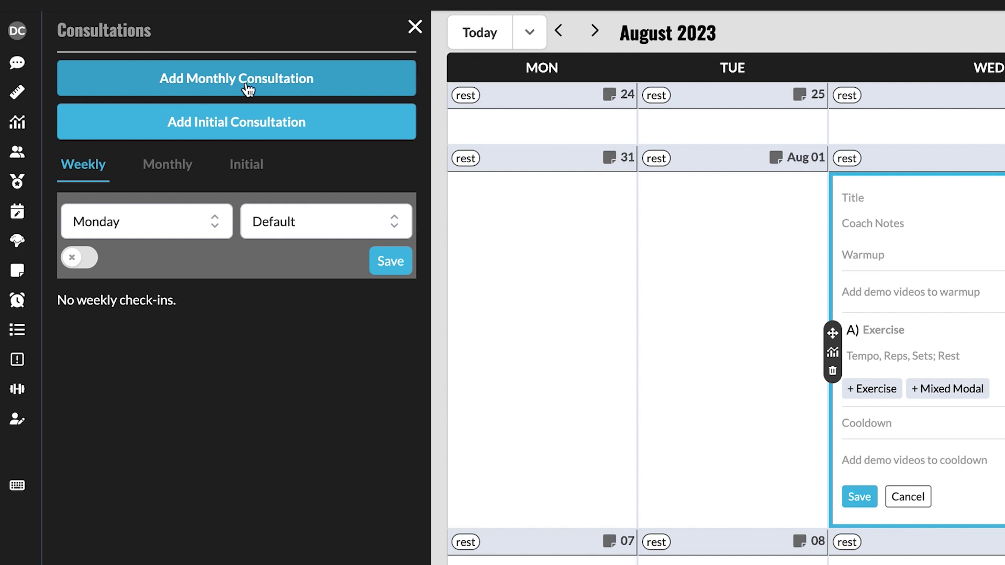
click(17, 183)
click(21, 214)
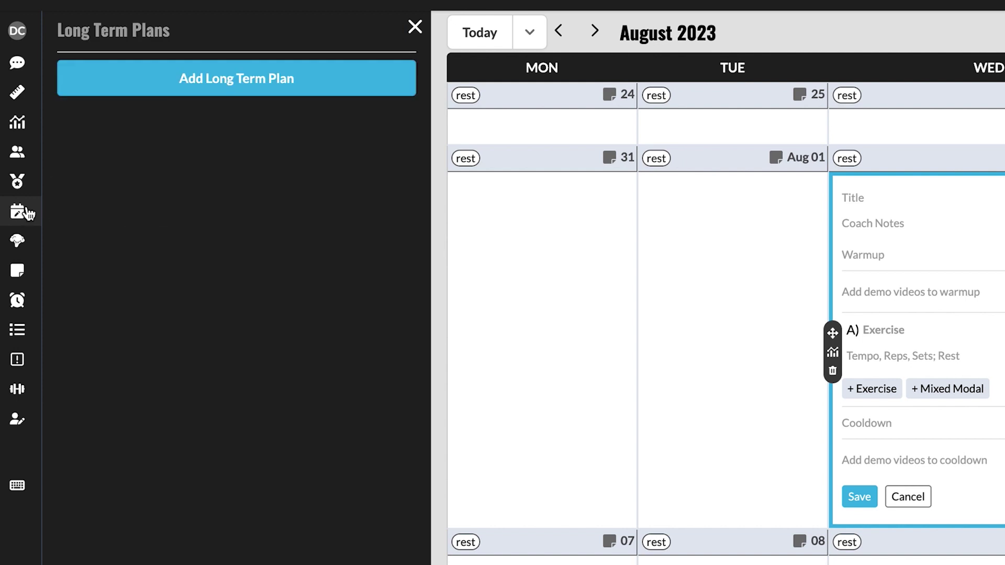
click(18, 242)
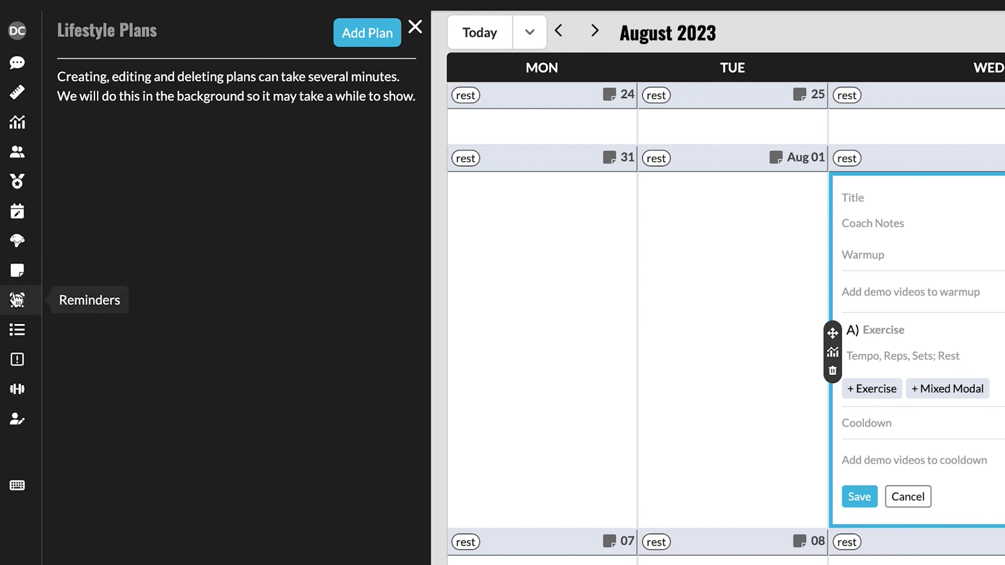
click(16, 313)
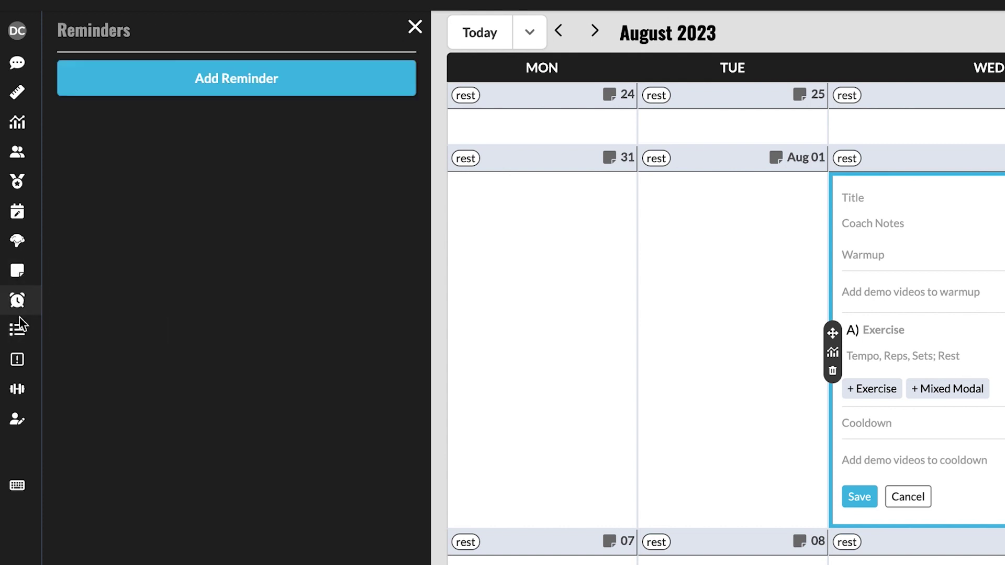
Step: Look through the client's training schedule, priorities and equipment lists
click(20, 334)
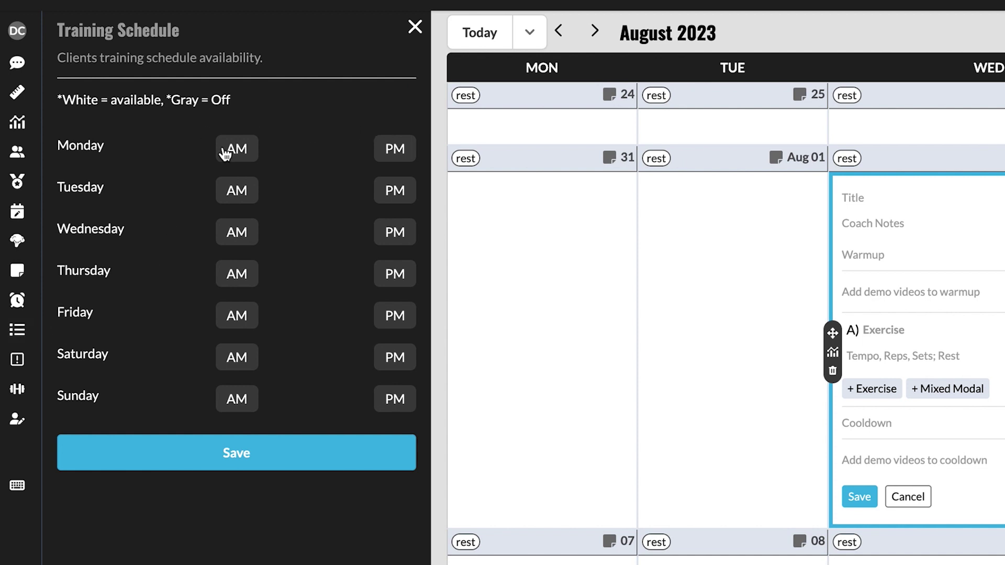
click(21, 365)
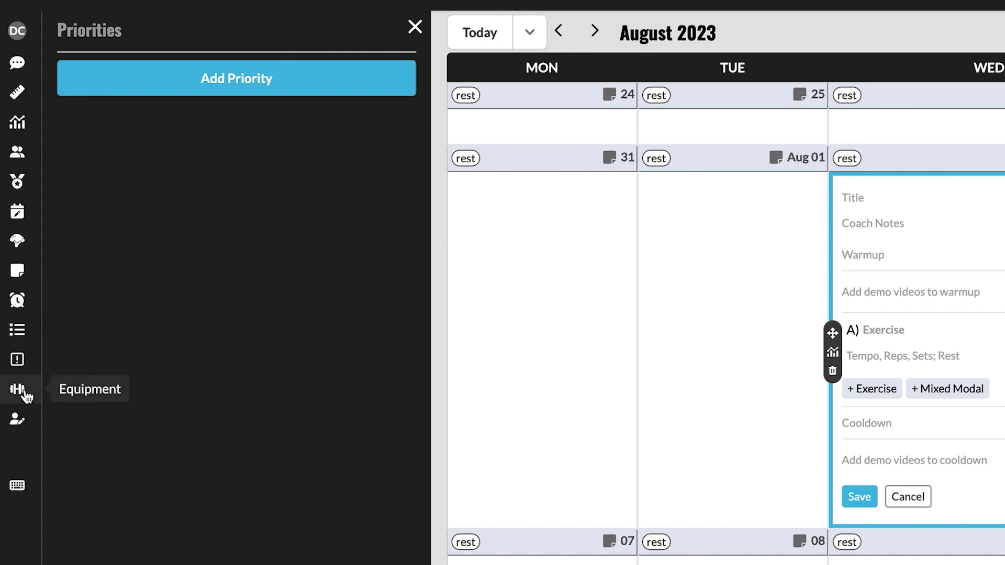
click(25, 395)
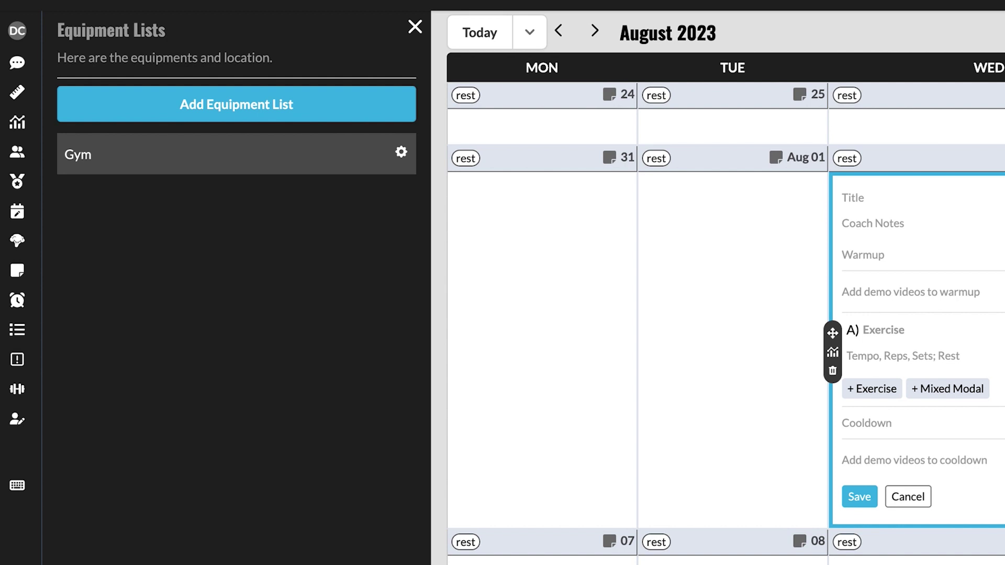
Step: Open the client's profile and view the intake form
click(20, 423)
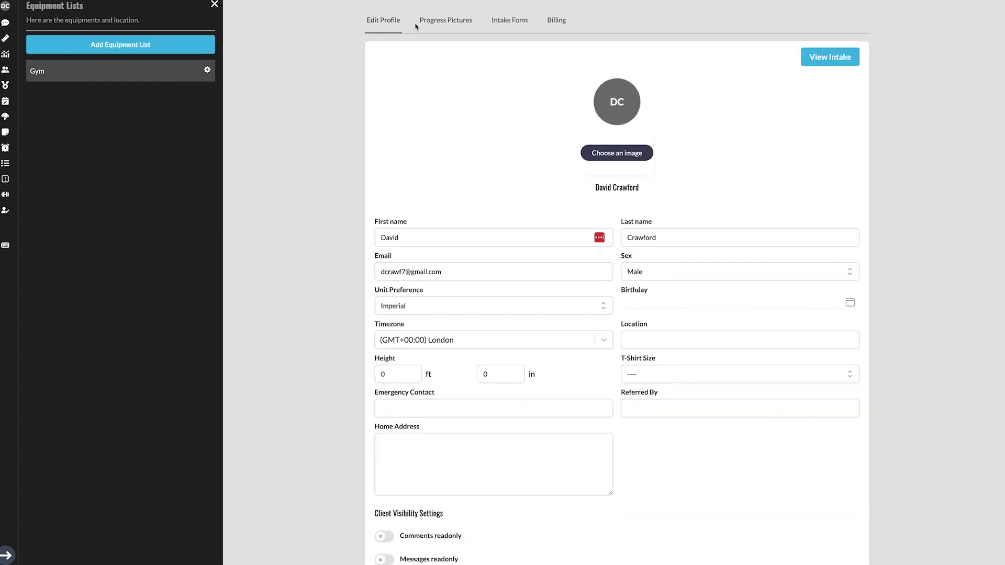
click(507, 23)
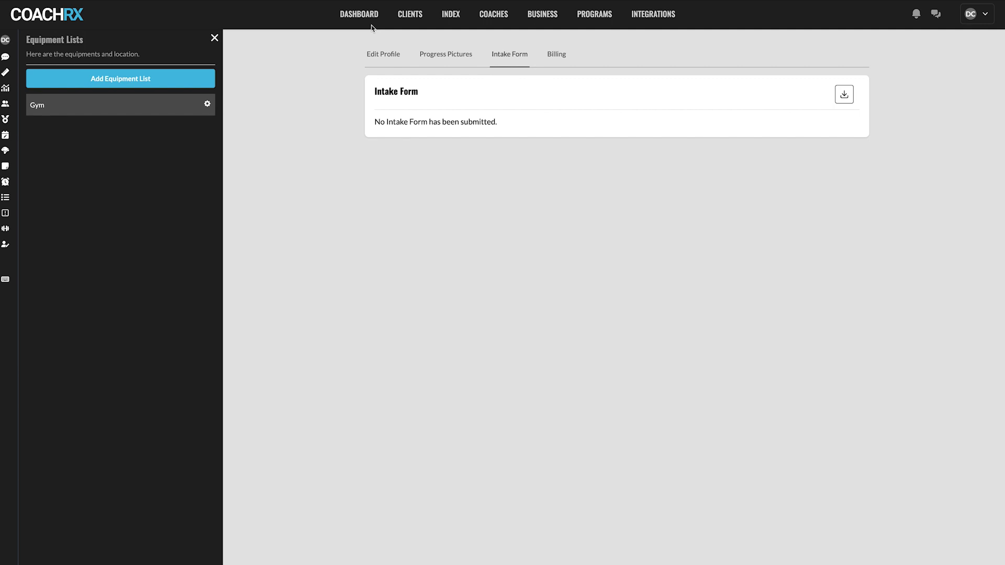
Step: Open the exercise index and browse its exercises with their patterns, alternate names and equipment
click(455, 17)
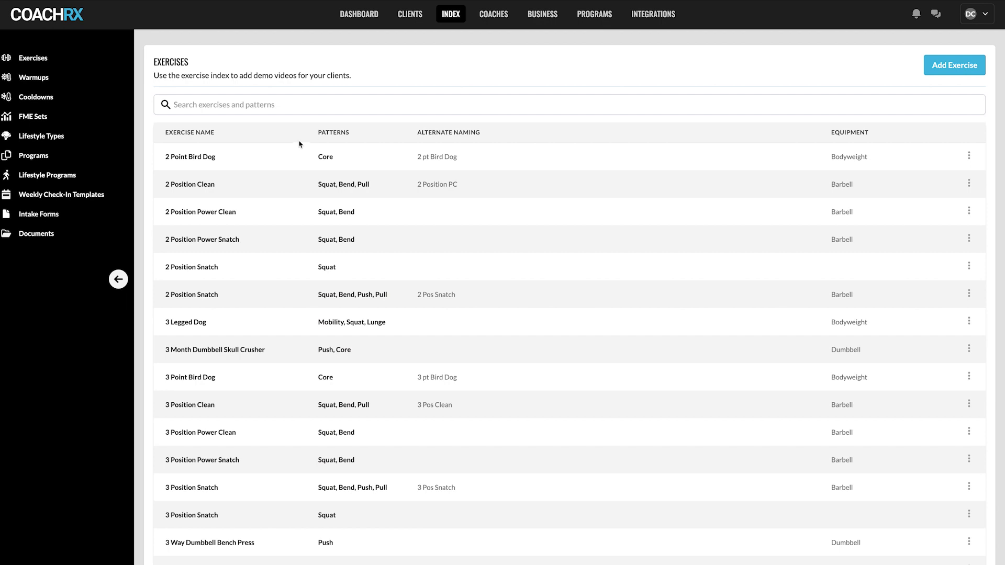
scroll(300, 144, down, 10)
scroll(305, 145, down, 5)
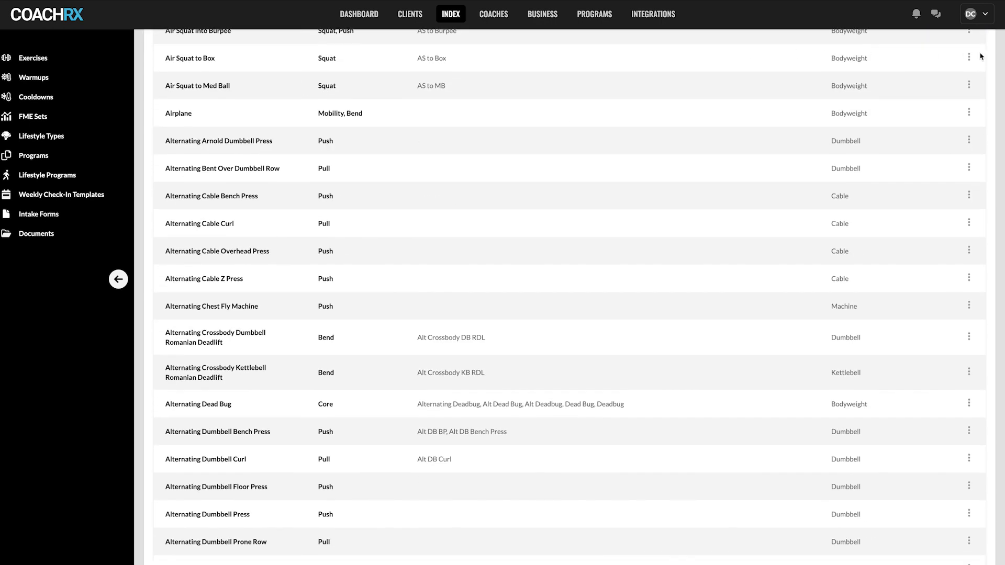
scroll(709, 99, down, 5)
scroll(608, 132, up, 15)
scroll(576, 135, up, 5)
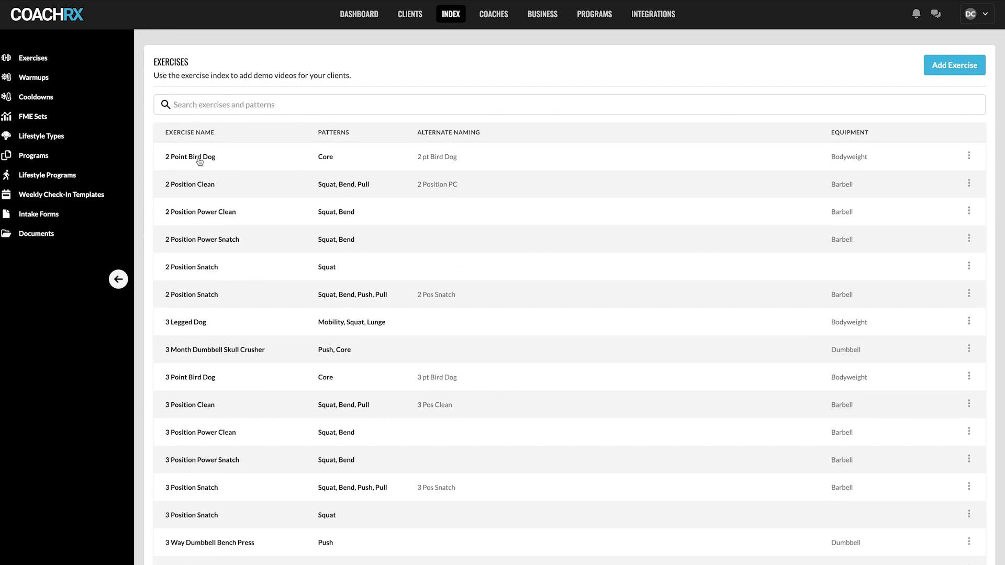
Step: Open the 2 Point Bird Dog exercise, review its demo video and detail fields, and return to the exercise list
click(199, 158)
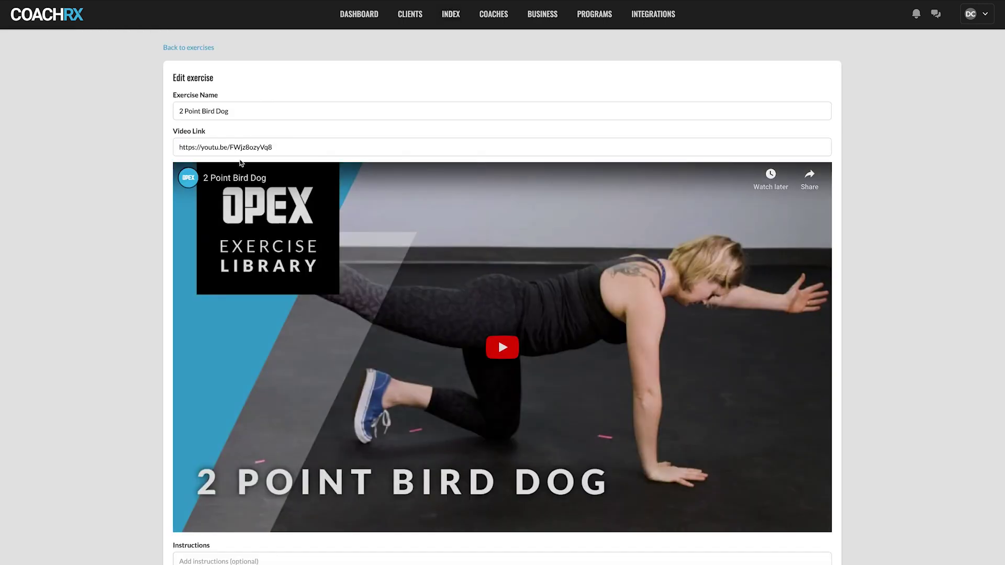
scroll(454, 257, down, 2)
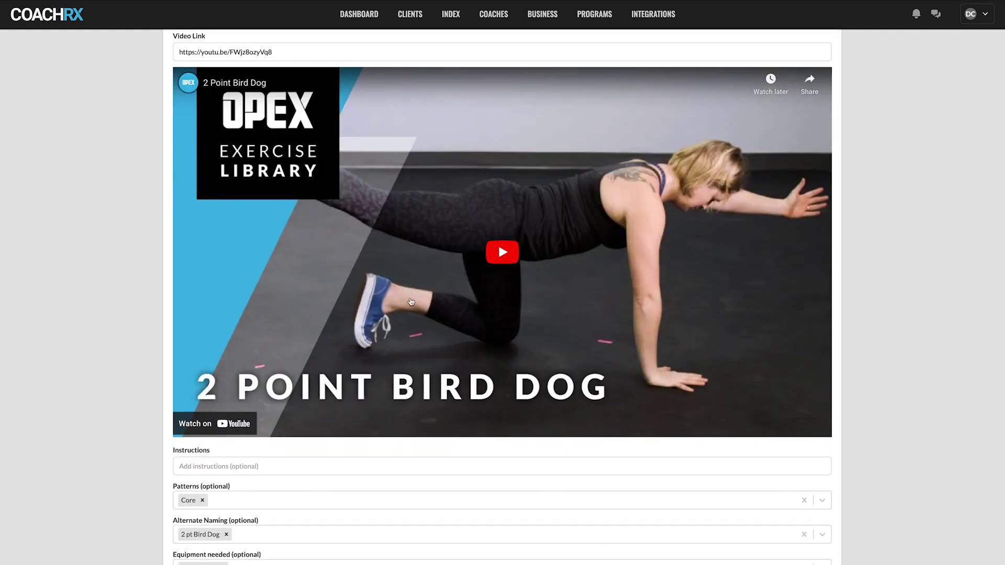
scroll(400, 320, up, 2)
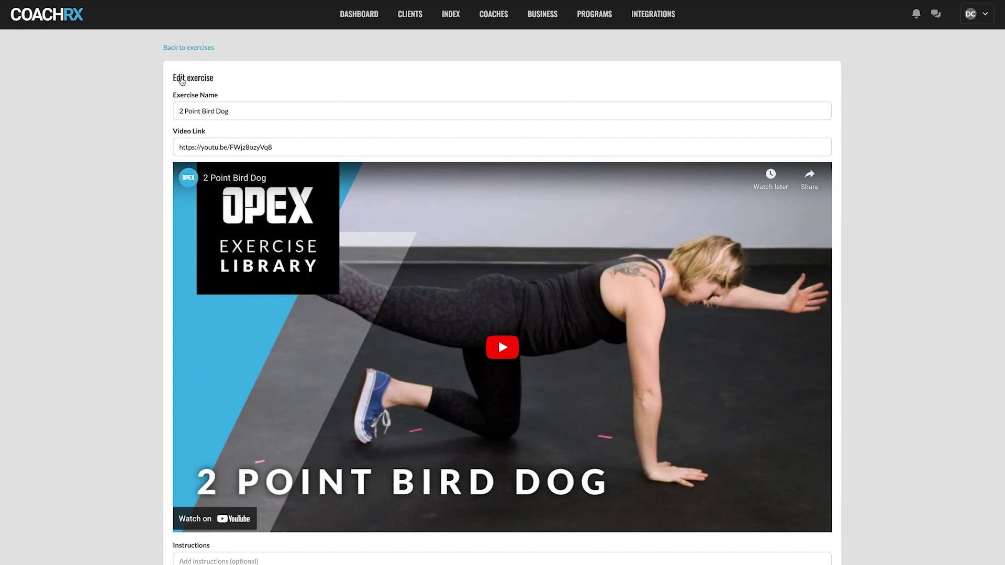
click(194, 49)
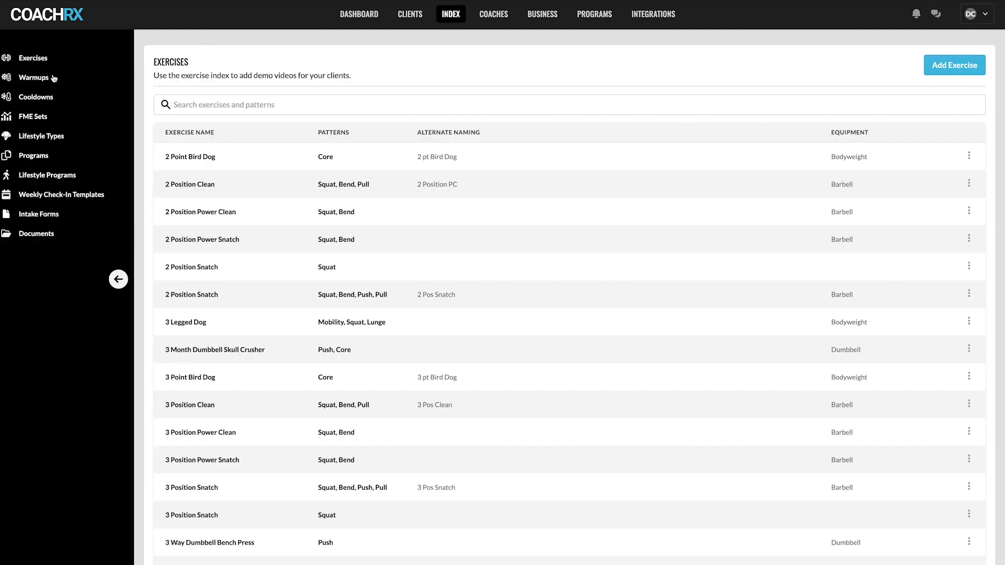
Step: Open the programs index and browse the available program templates
click(36, 158)
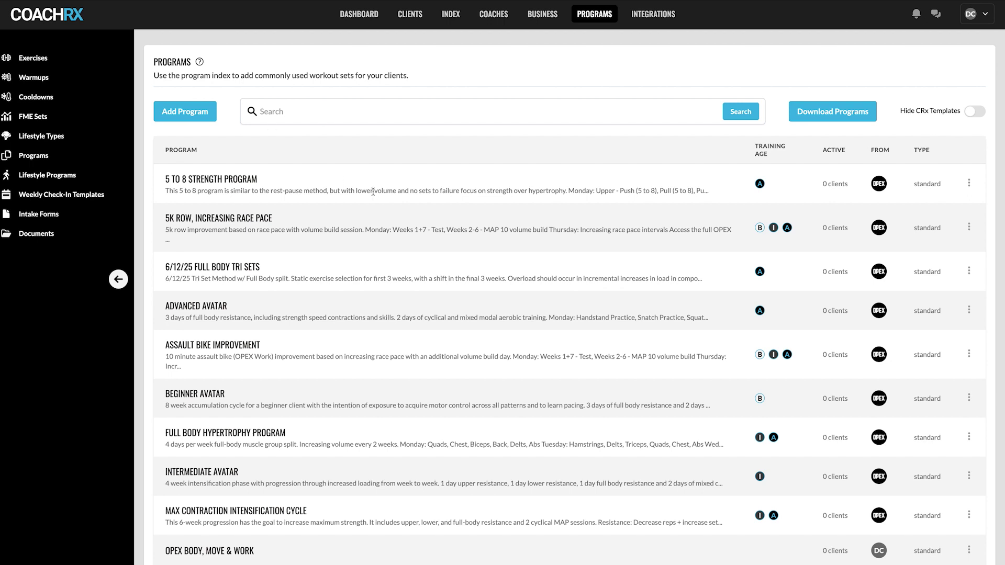
scroll(374, 192, down, 1)
scroll(379, 194, up, 1)
scroll(386, 215, down, 1)
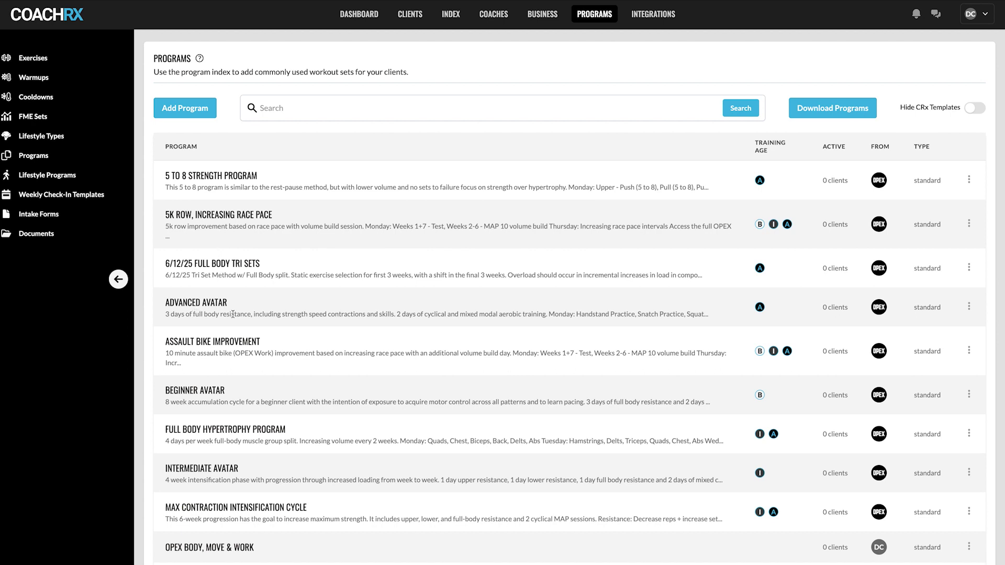
Step: Open the 5 to 8 Strength Program, look through its daily workouts, and return to the programs list
click(204, 178)
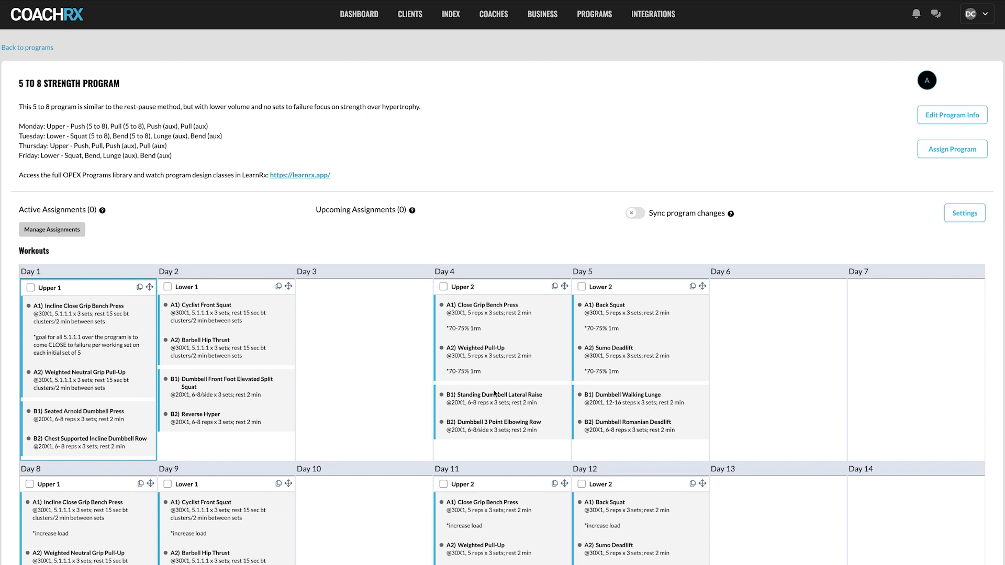
scroll(314, 346, down, 3)
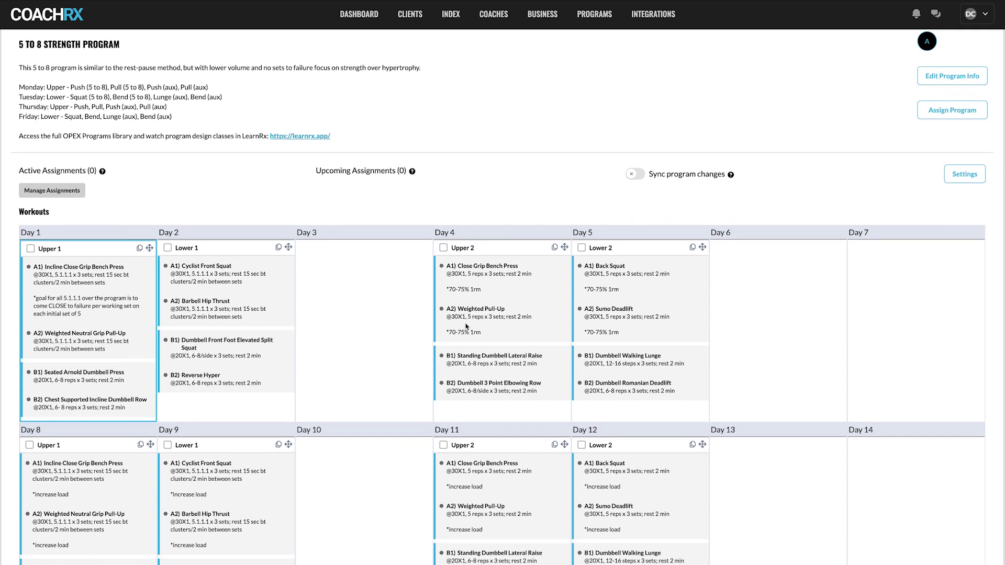
scroll(466, 327, down, 1)
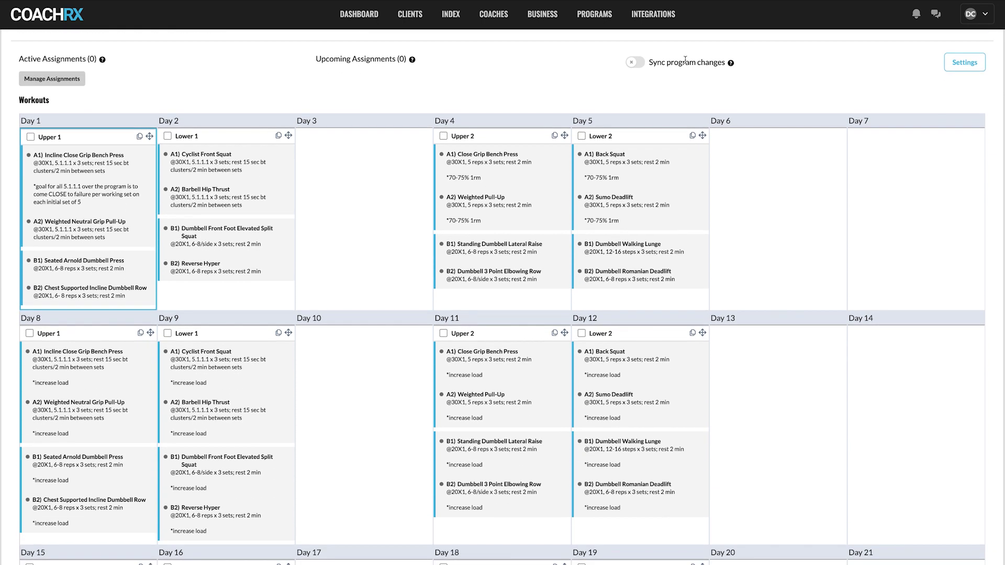
scroll(460, 265, down, 2)
scroll(472, 259, down, 2)
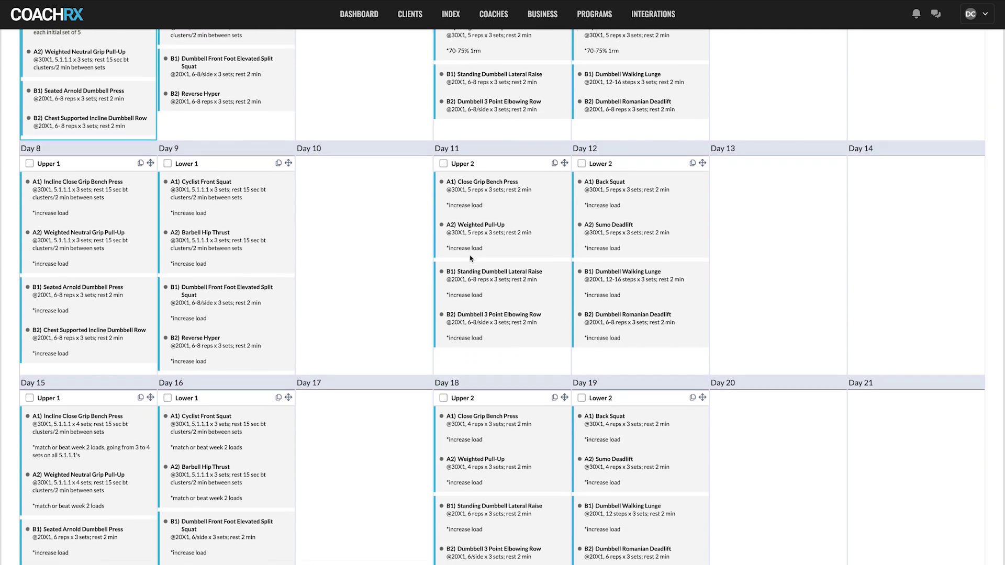
scroll(471, 258, up, 7)
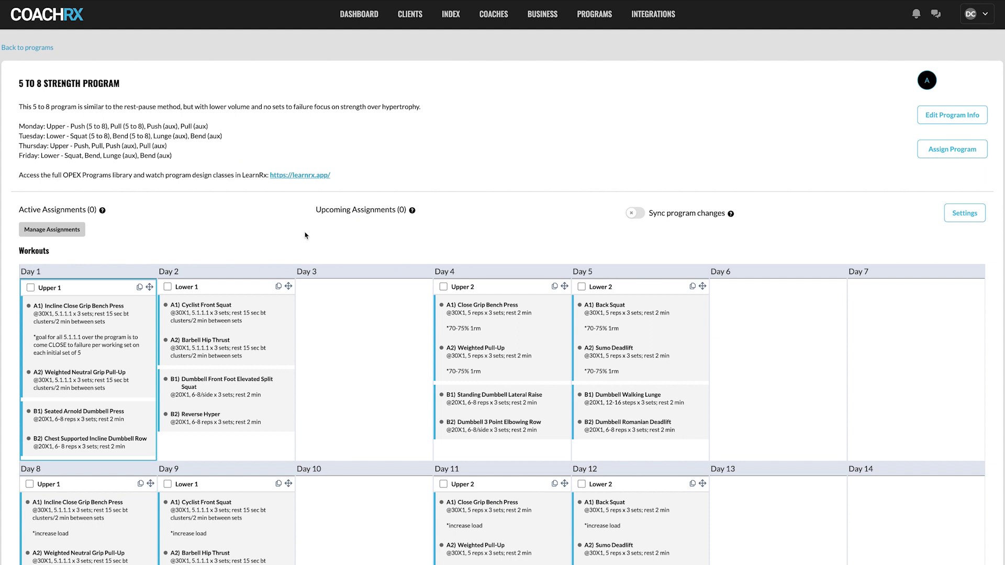
click(40, 47)
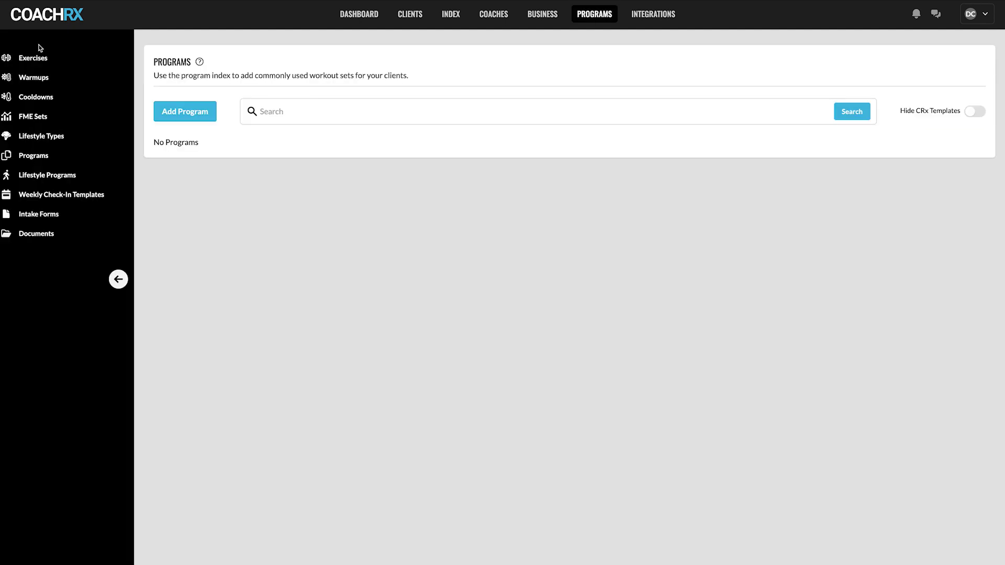
Step: Start a new lifestyle program with a blank prescription and look at the prescription type and lifestyle options
click(53, 179)
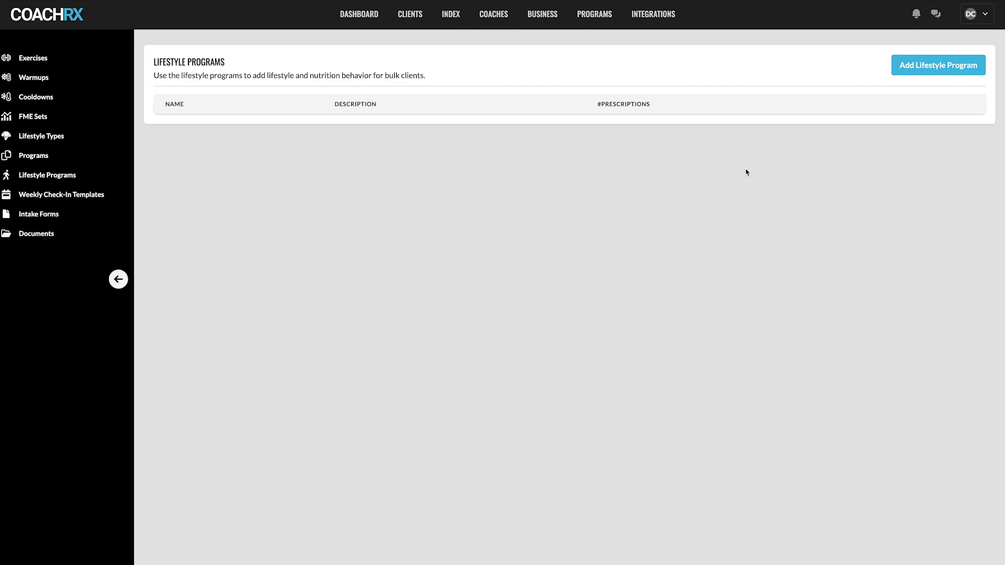
click(919, 66)
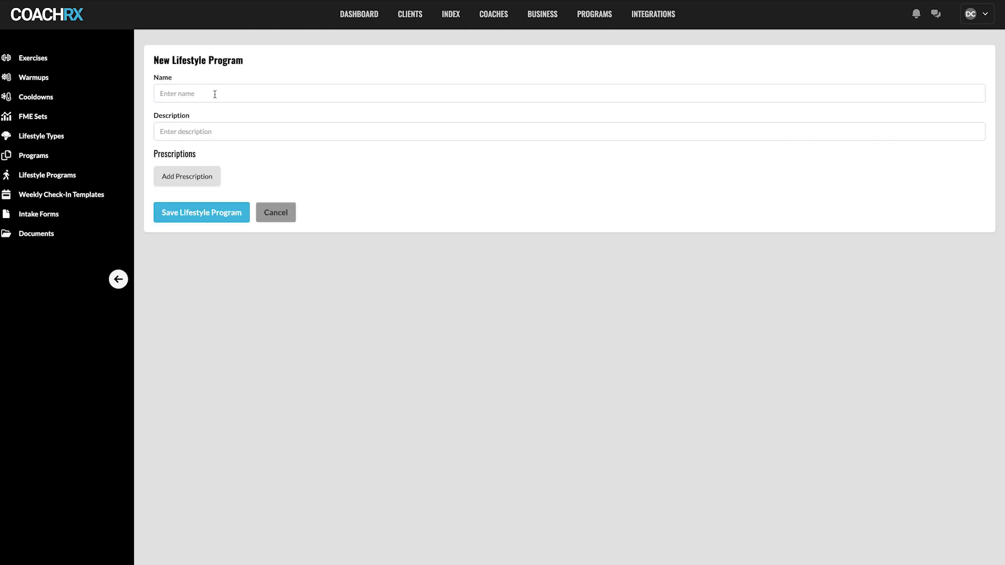
click(189, 173)
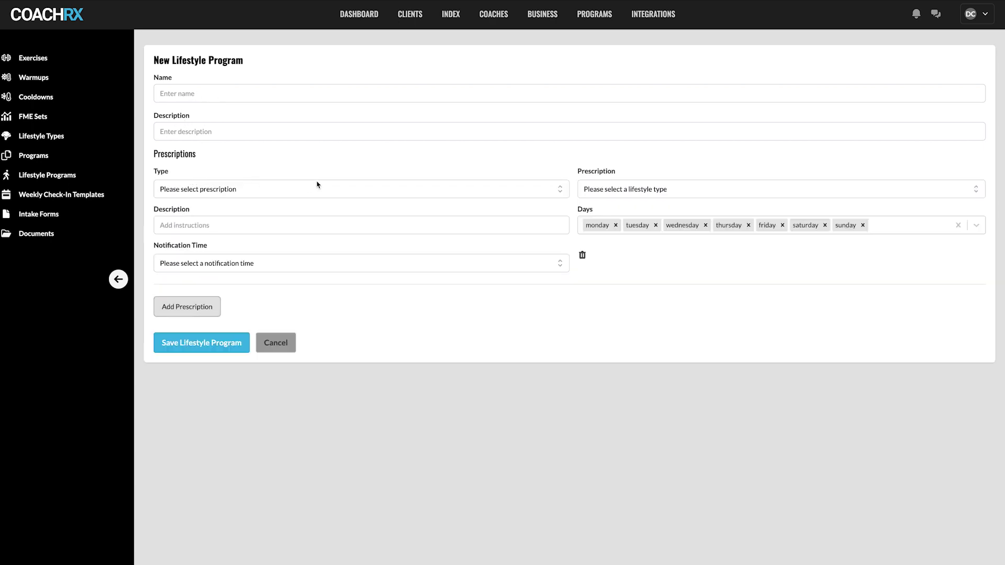
click(433, 190)
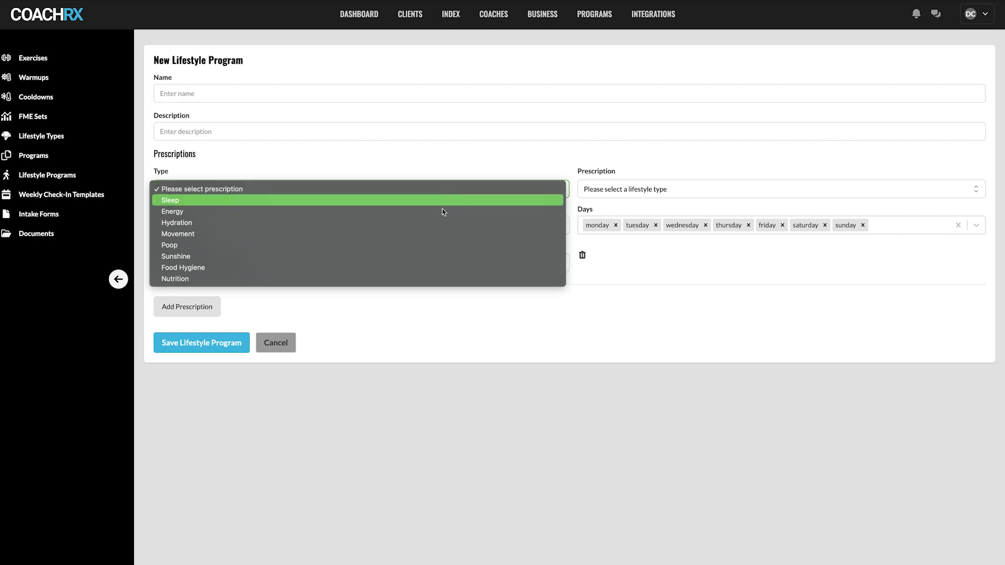
click(637, 190)
click(635, 191)
click(550, 335)
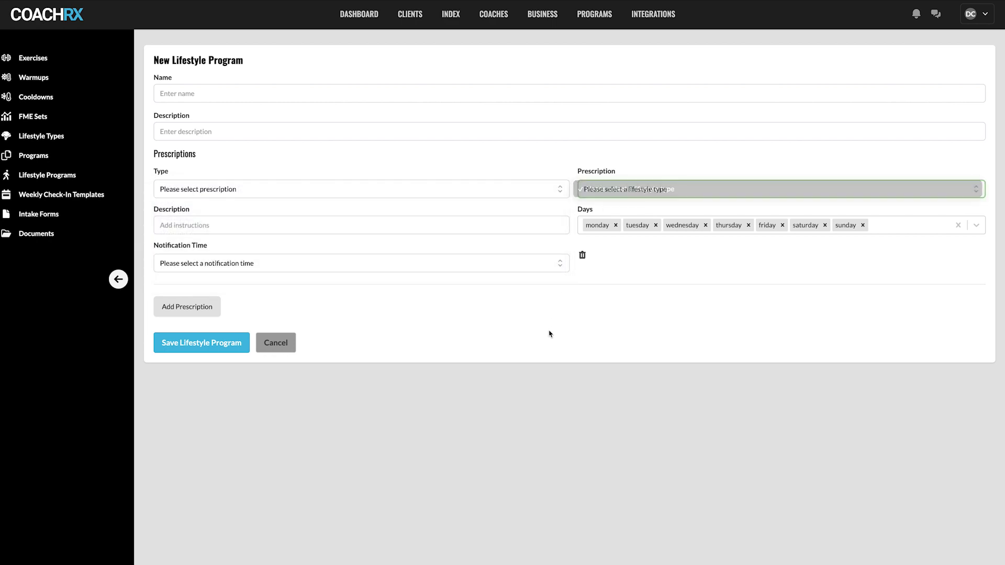
Step: View the intake forms index, and open the Default weekly check-in template to review its questions
click(49, 212)
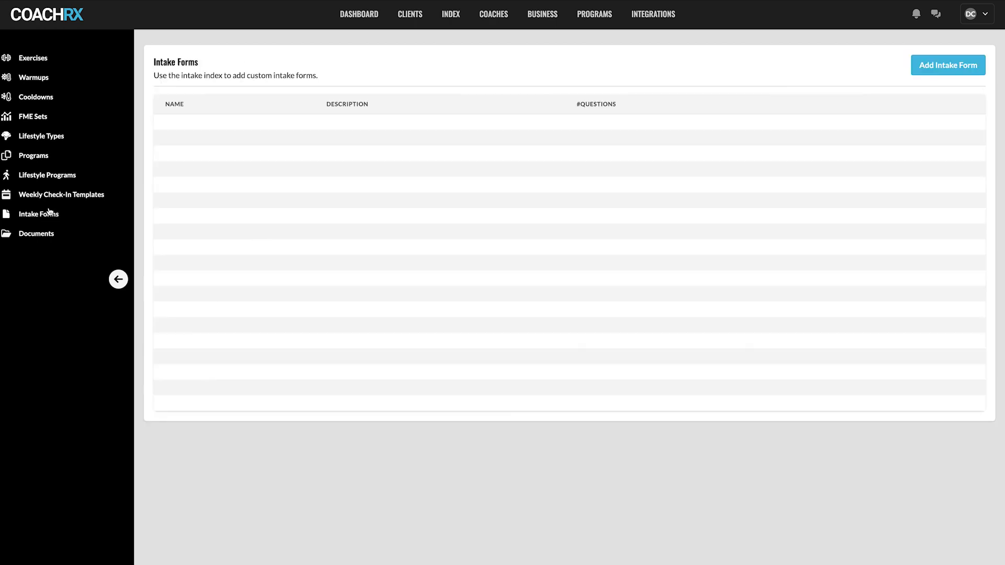
click(58, 195)
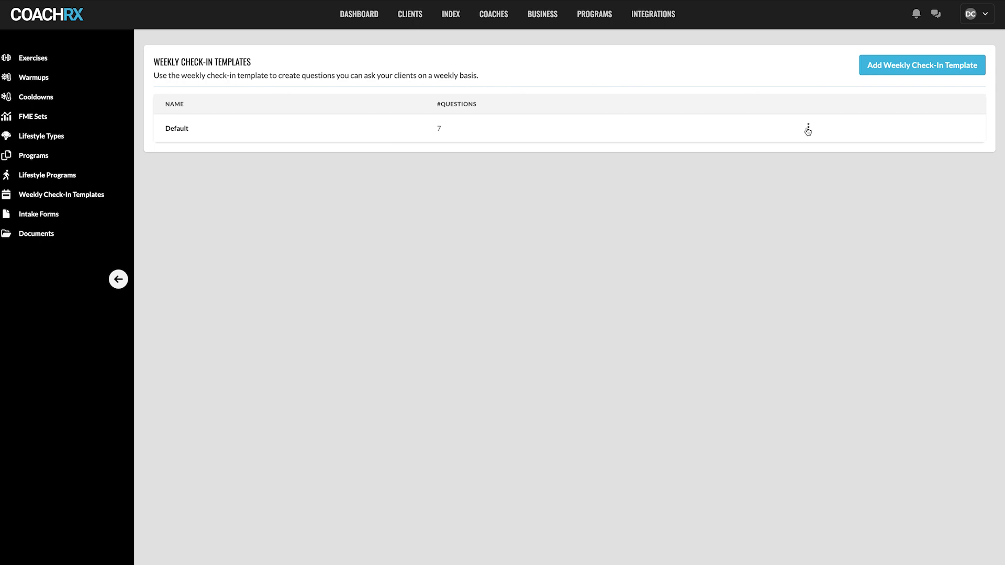
click(809, 129)
click(792, 147)
scroll(473, 176, down, 1)
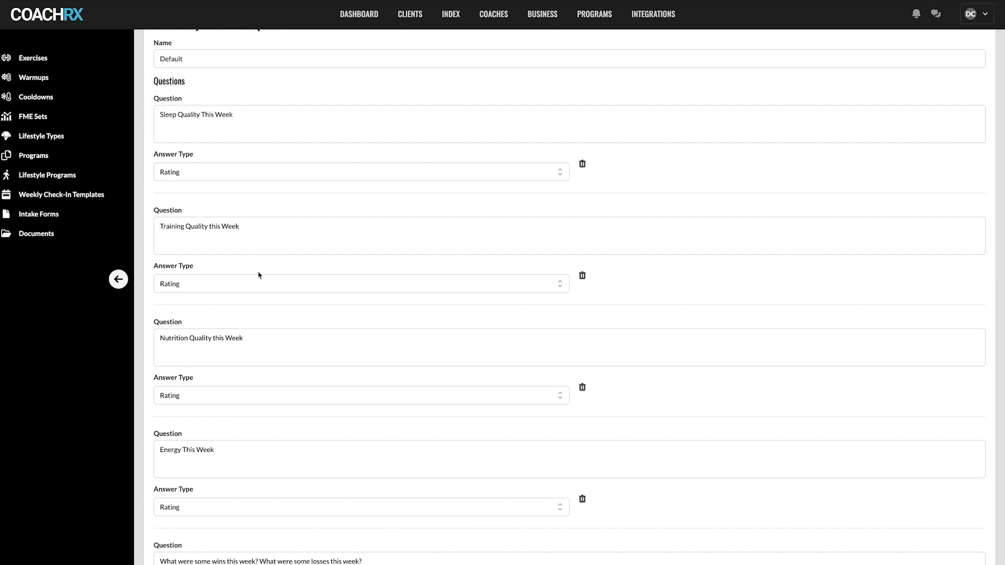
scroll(220, 361, down, 4)
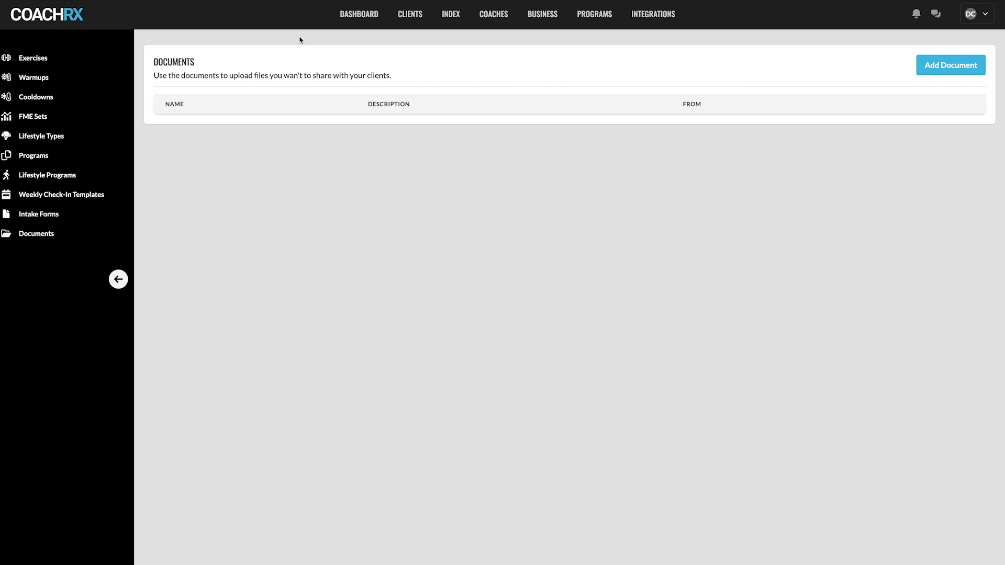
Step: View the coaches overview and the business pages for payments, reporting, payroll, contracts, storefront and customers
click(495, 16)
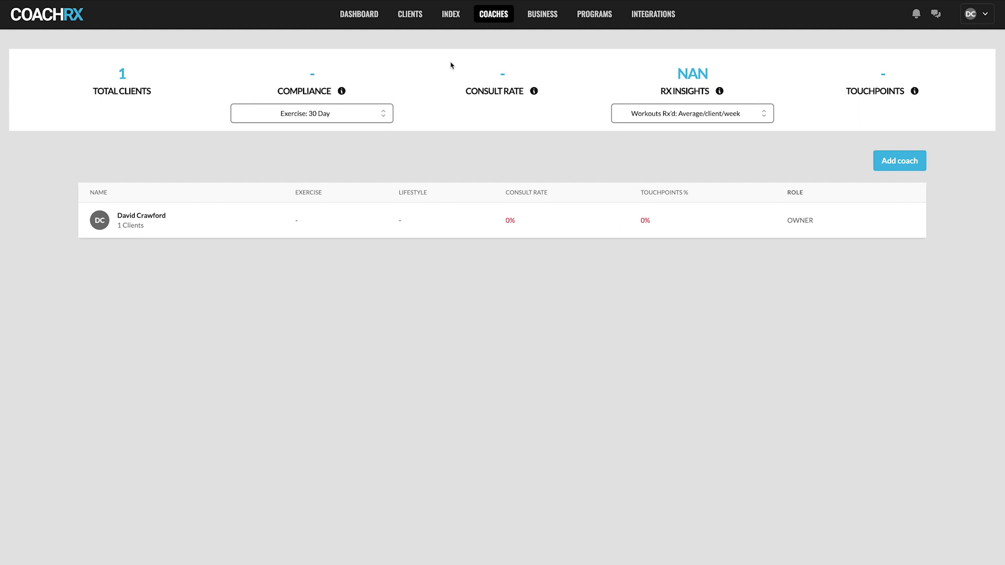
click(545, 14)
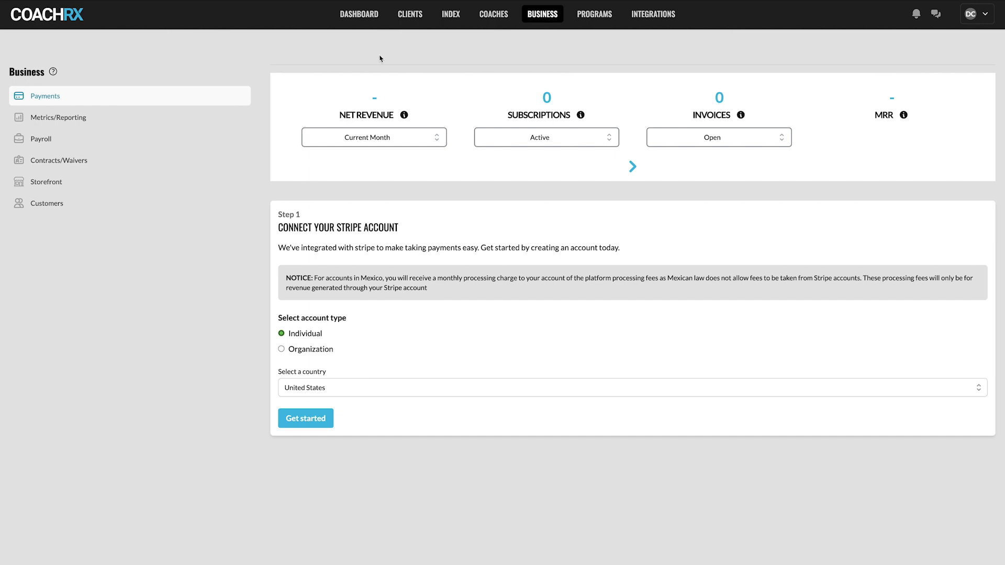
click(67, 118)
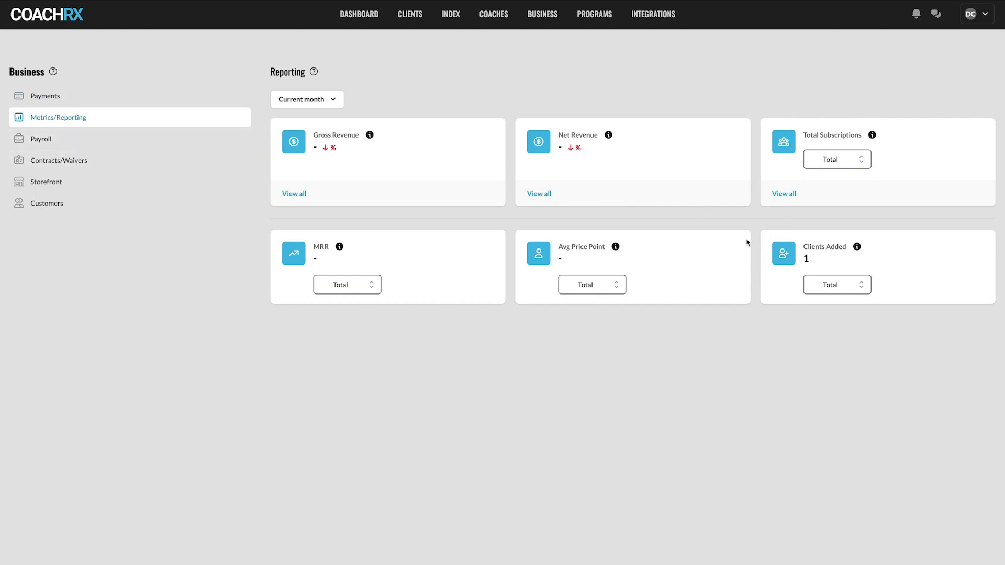
click(64, 143)
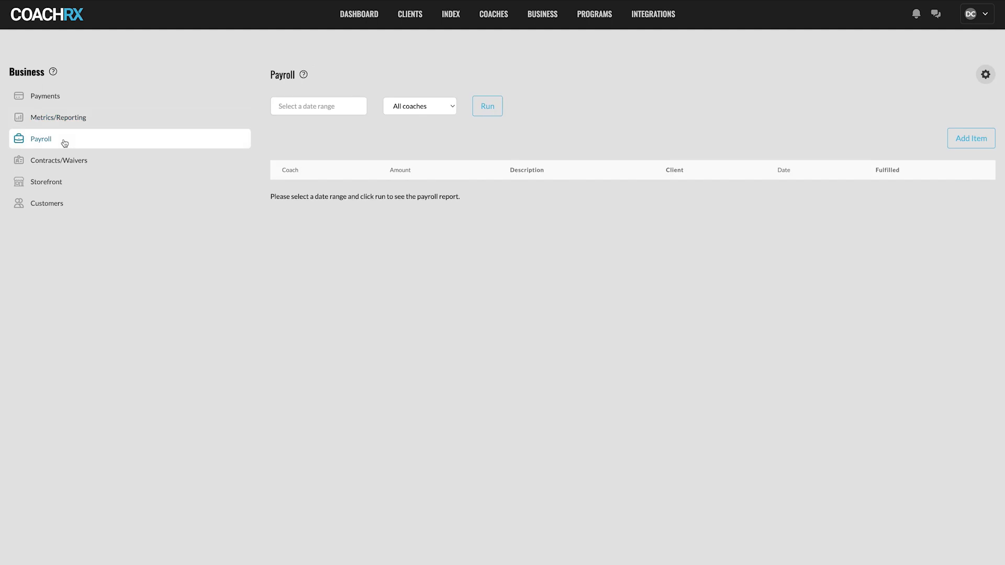
click(78, 164)
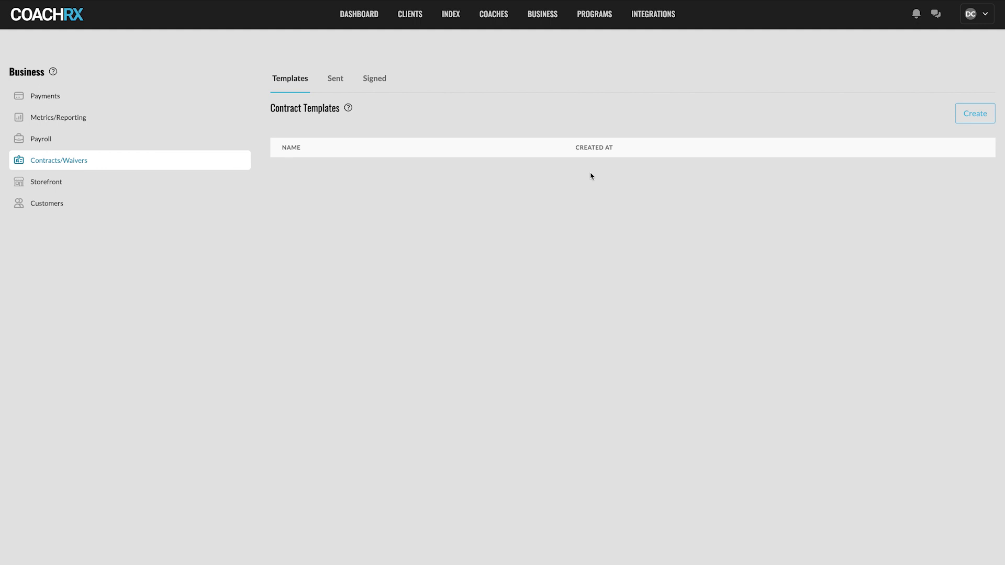
click(81, 185)
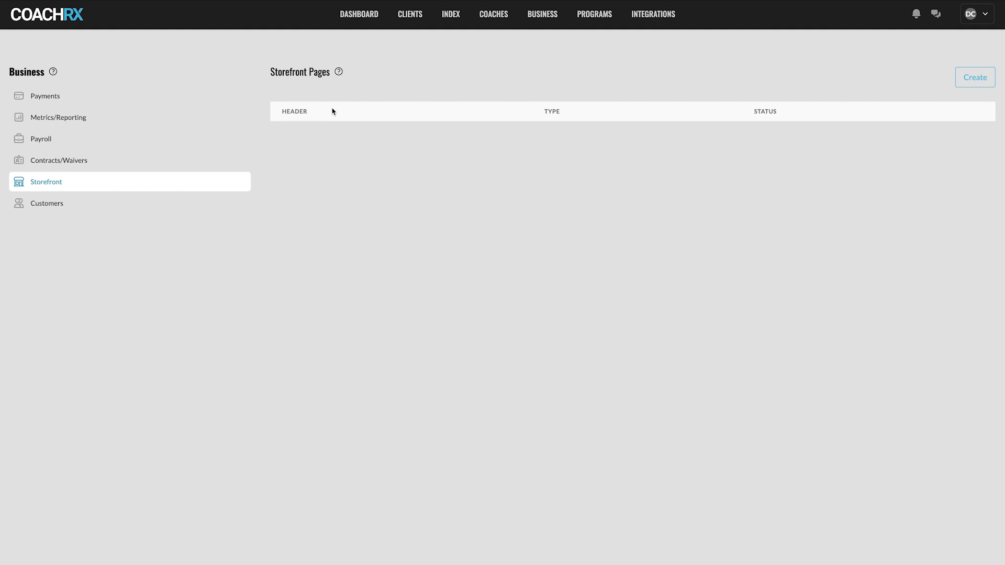
click(83, 210)
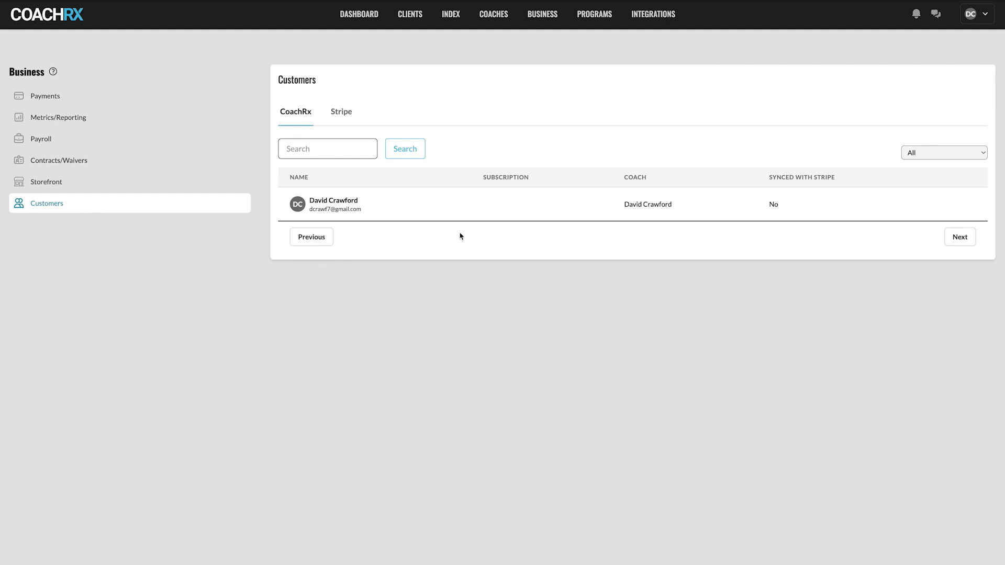
Step: Look through the programs list, the integrations page and the blood work classes on the Education page
click(593, 15)
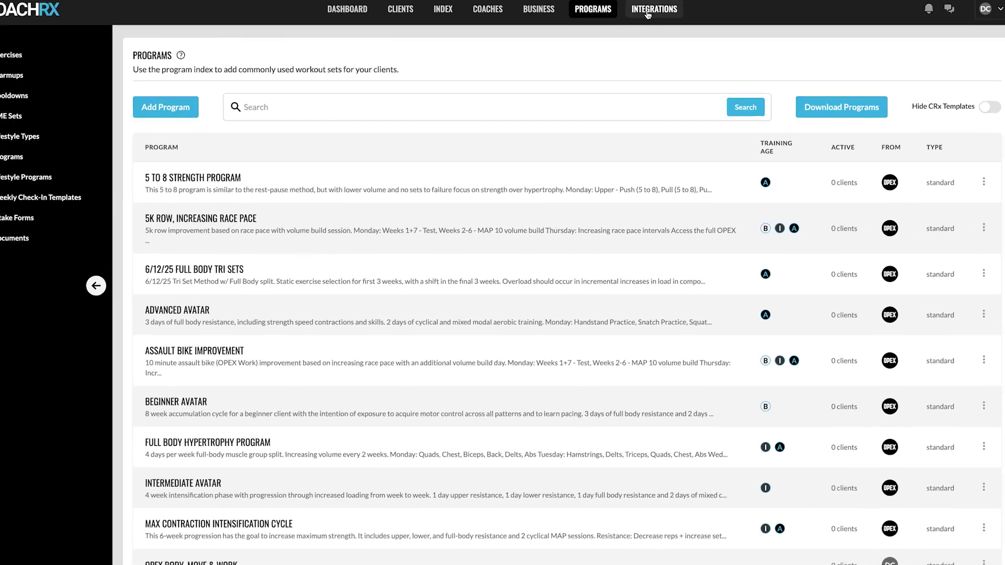
click(653, 15)
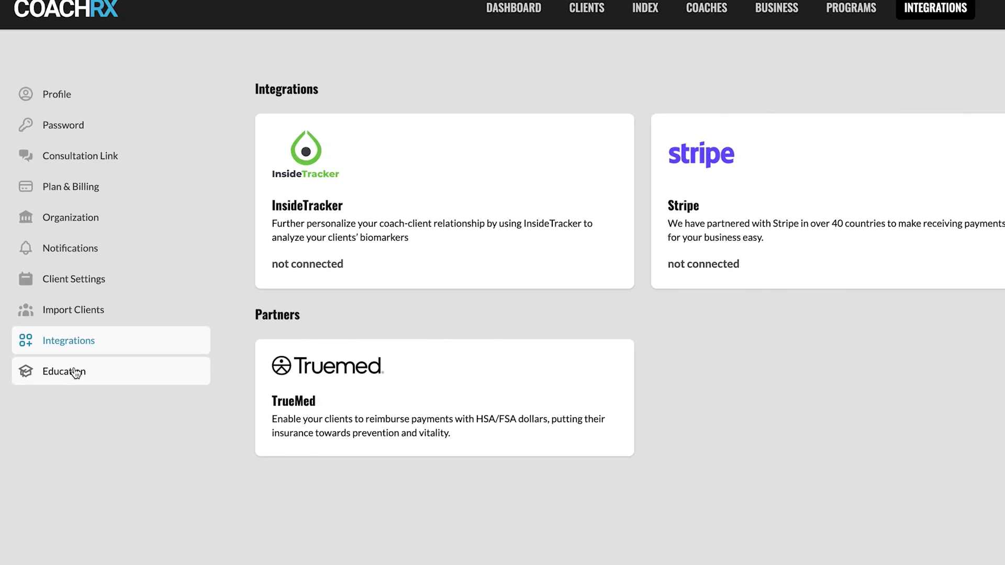
click(76, 372)
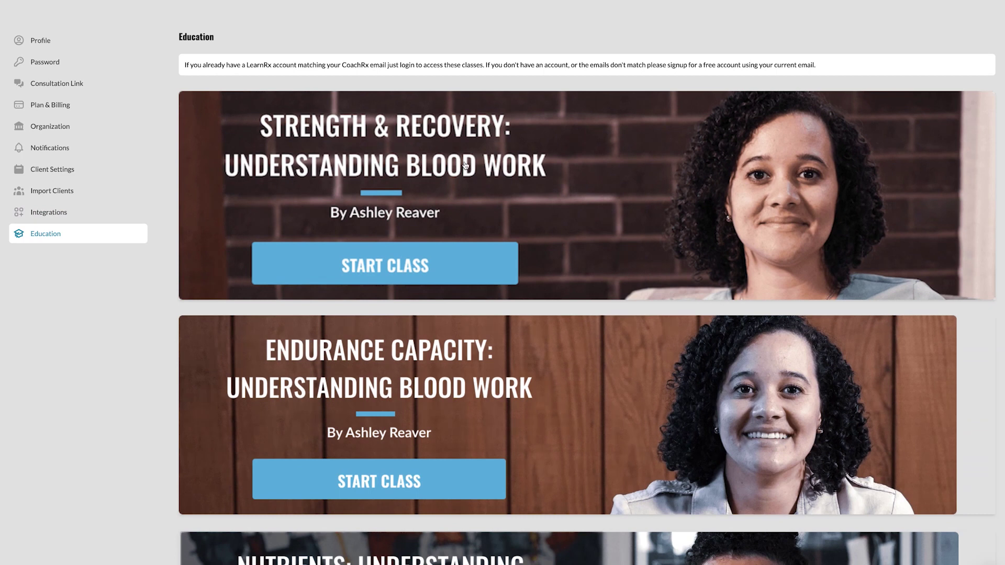
scroll(417, 173, down, 1)
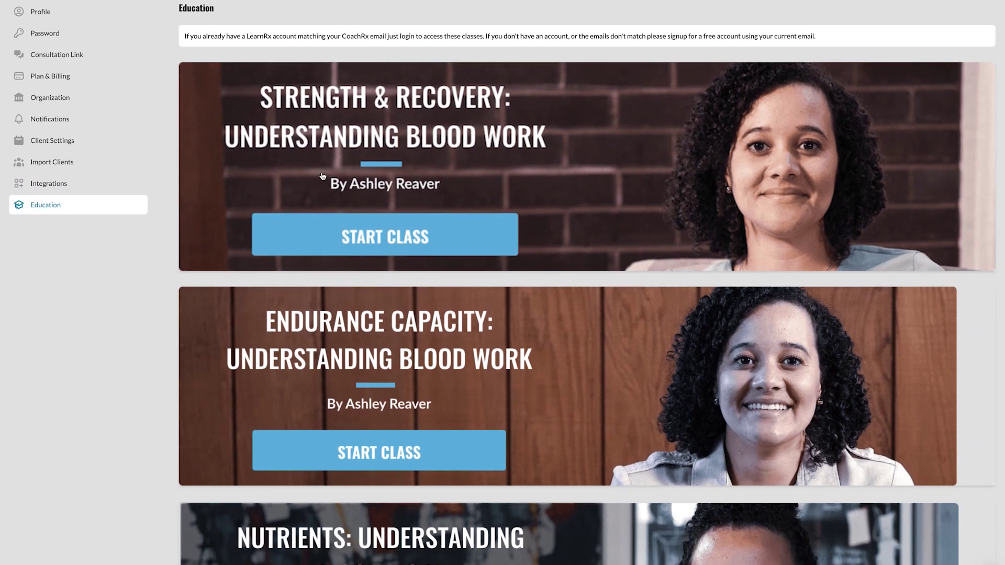
scroll(434, 163, down, 5)
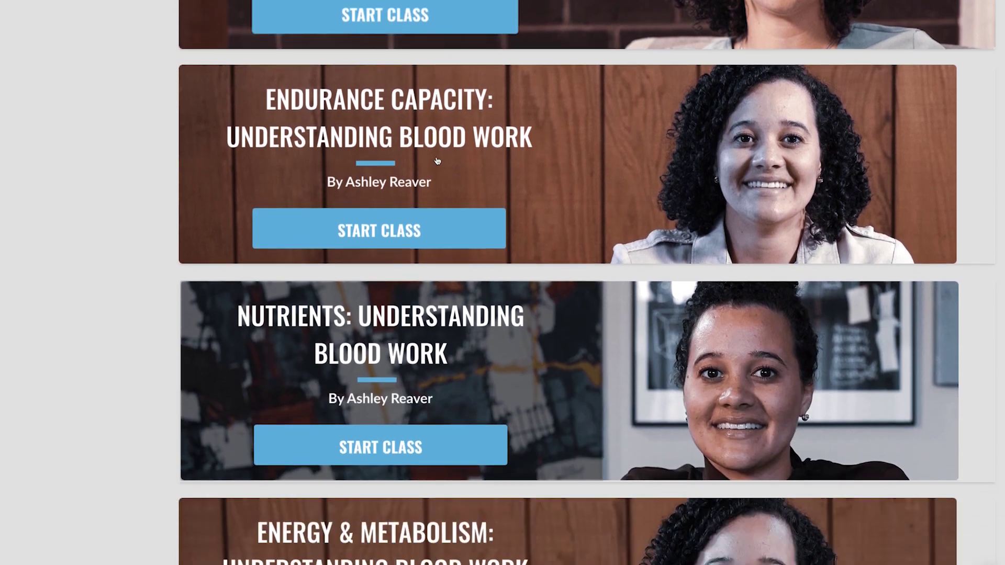
scroll(438, 161, down, 10)
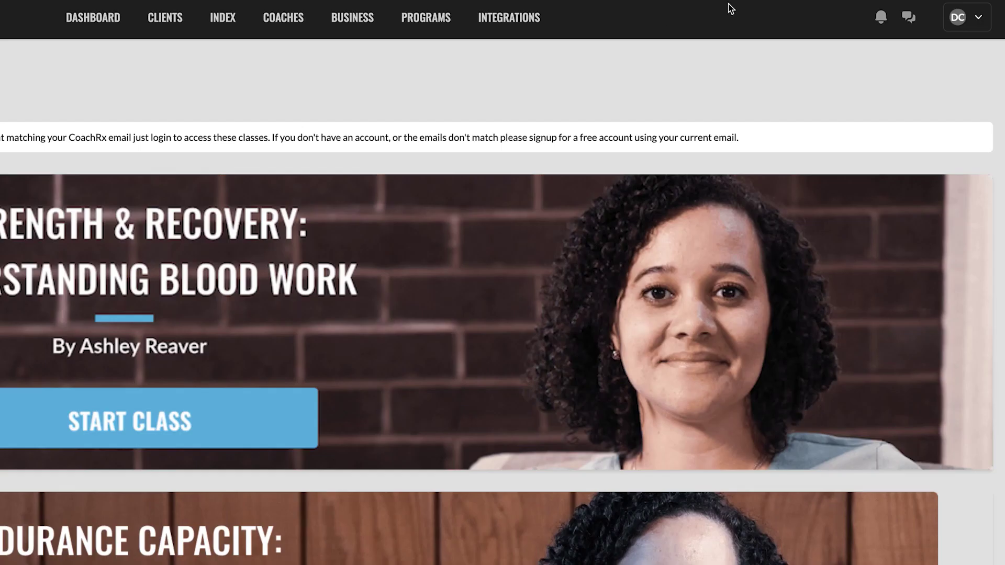
Step: Check the notifications and message alerts, and view the account options
click(878, 23)
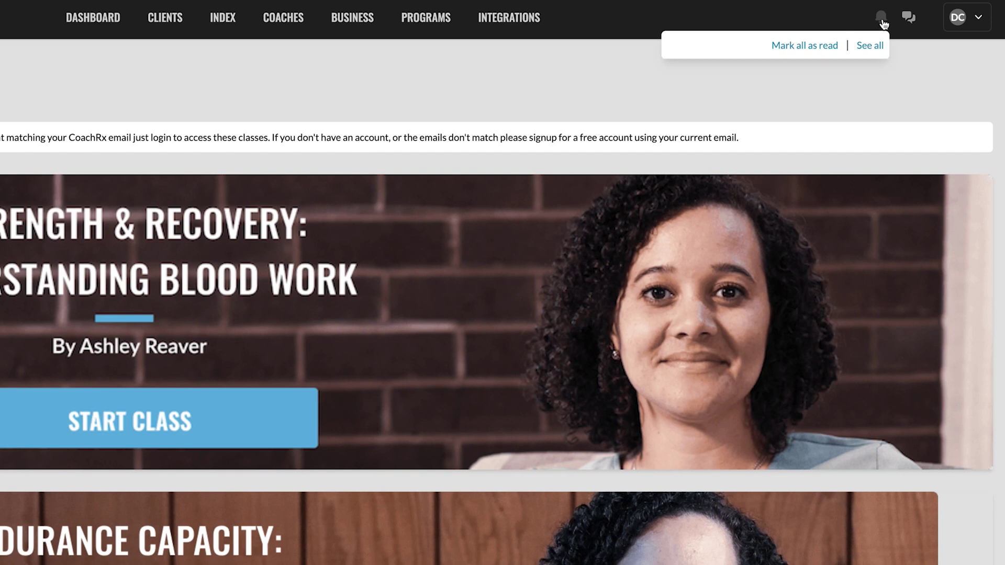
click(908, 19)
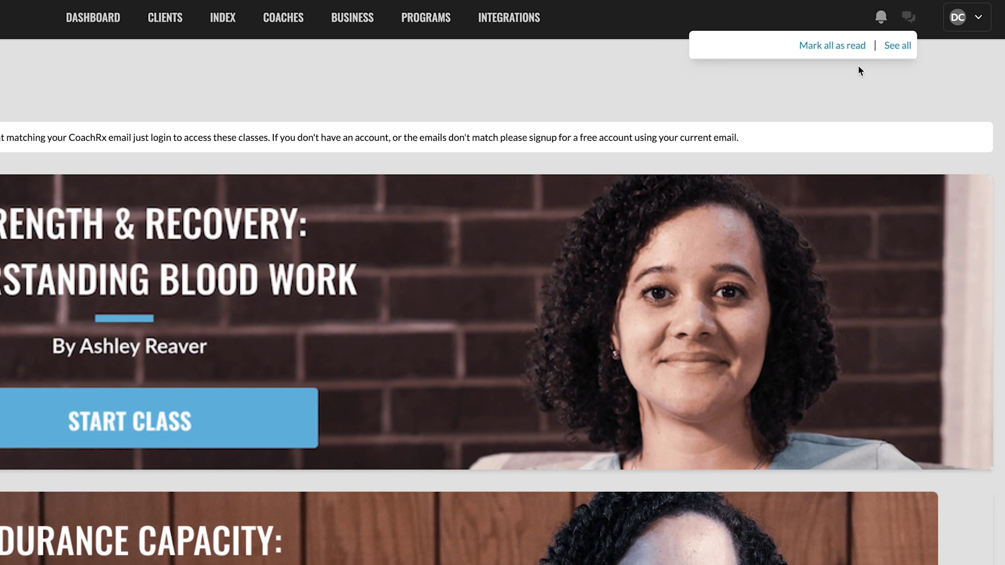
click(975, 21)
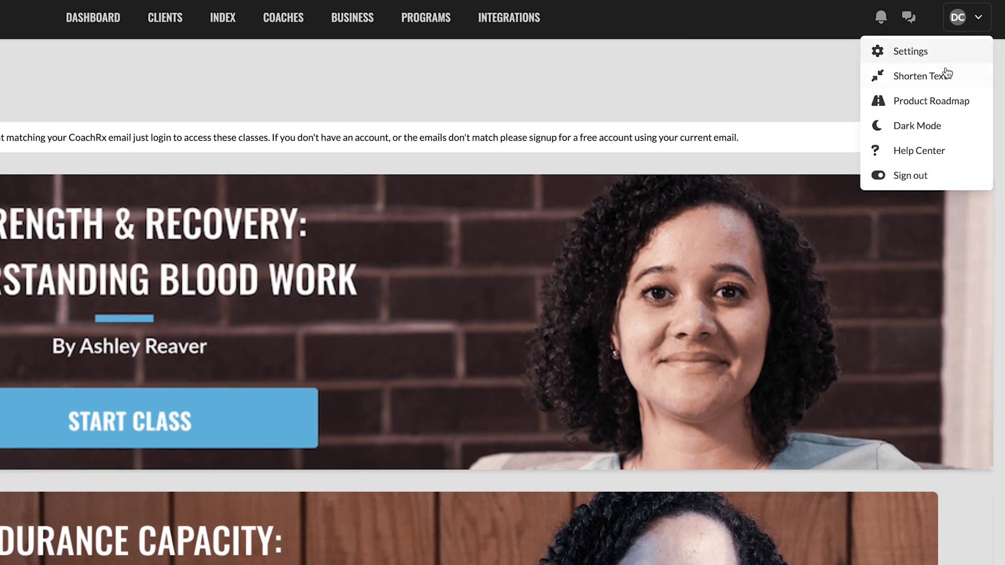
Step: Open the product roadmap and look through the coach requests and their votes
click(932, 101)
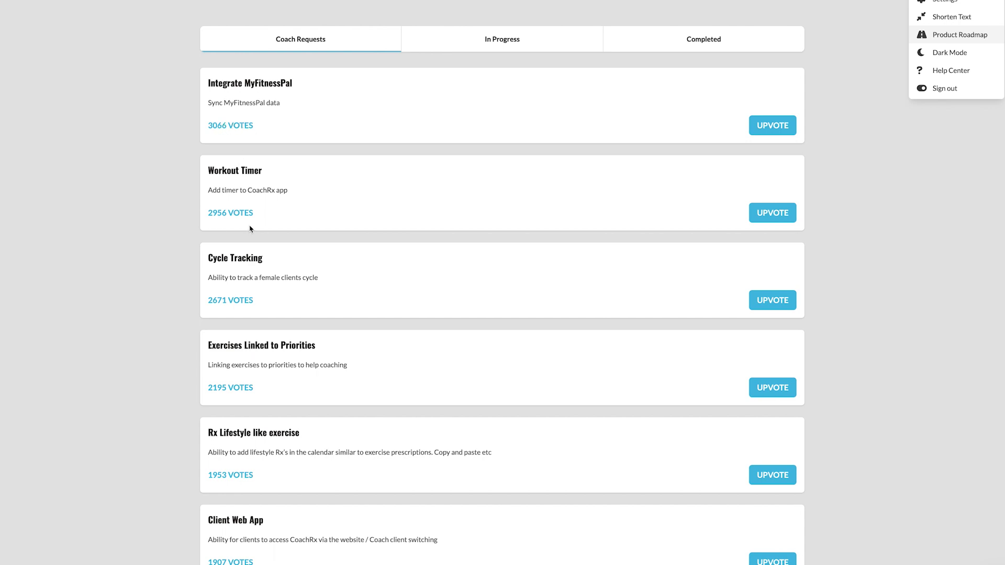
scroll(250, 233, down, 1)
scroll(251, 253, down, 3)
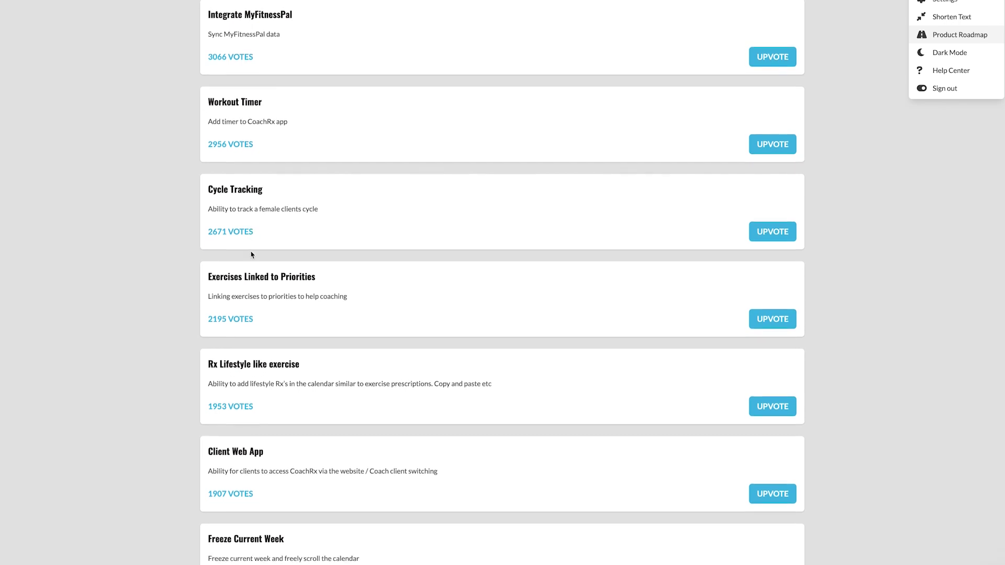
scroll(251, 255, down, 5)
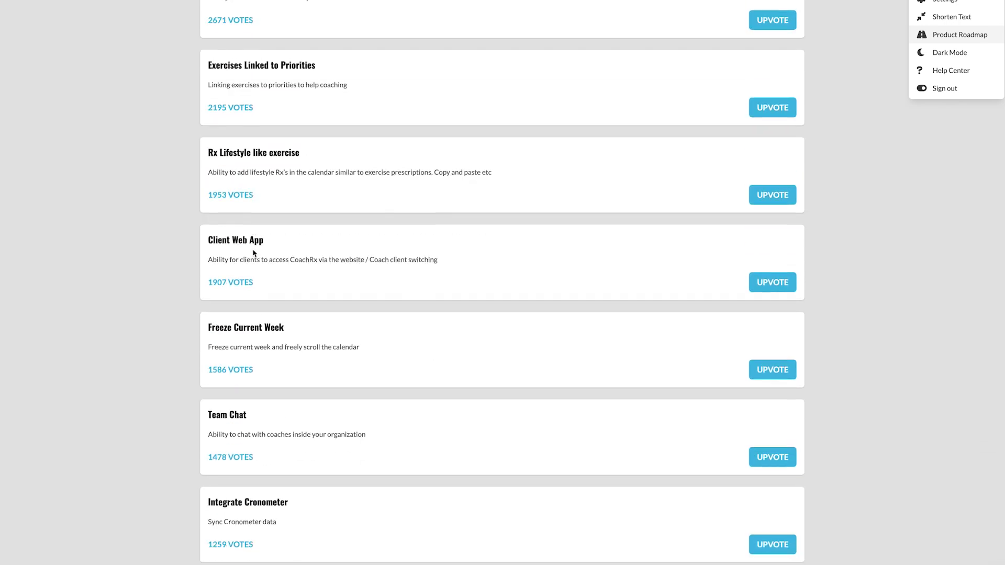
scroll(253, 250, down, 3)
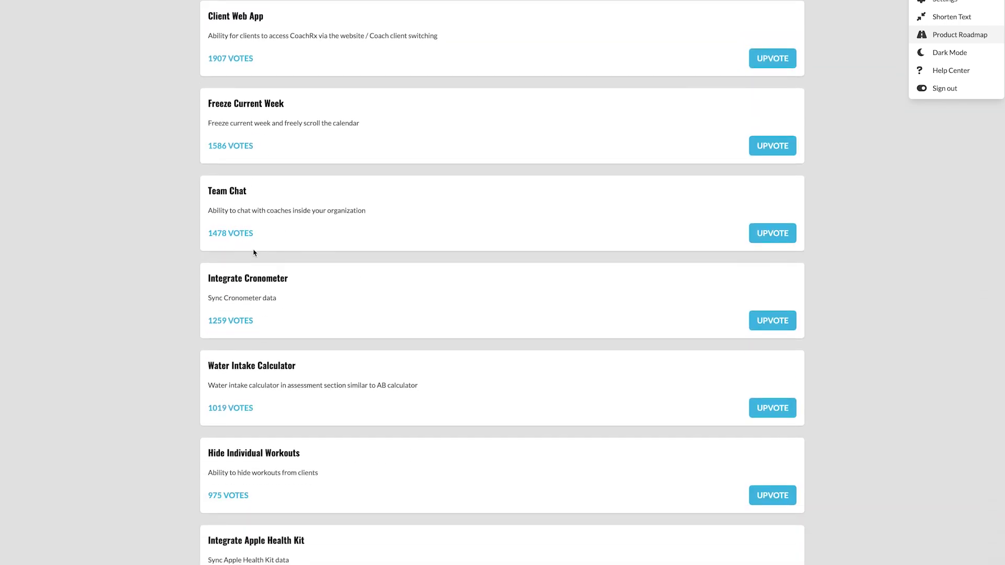
scroll(254, 252, up, 2)
scroll(254, 253, up, 6)
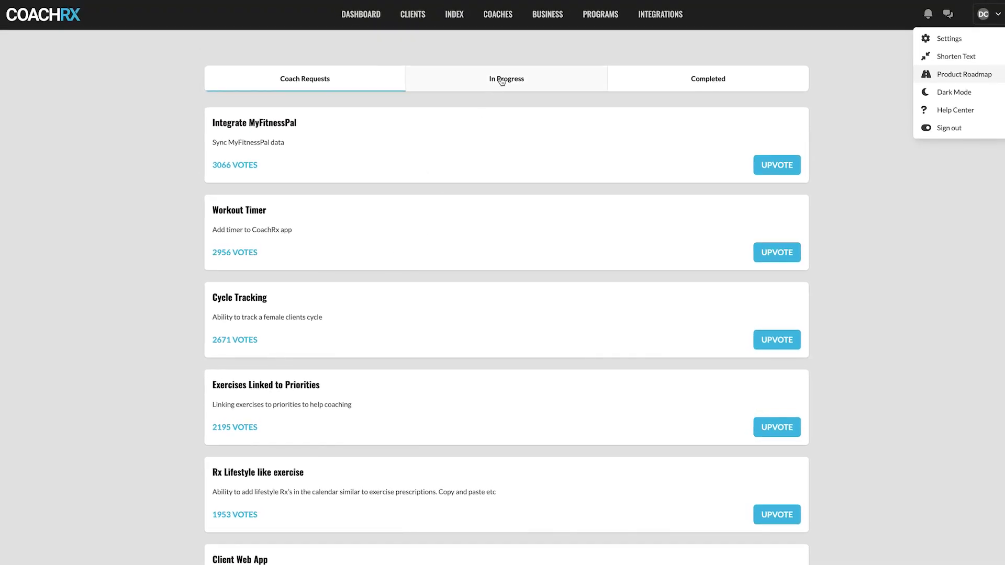
Step: Review the roadmap's in-progress features and its completed features
click(502, 82)
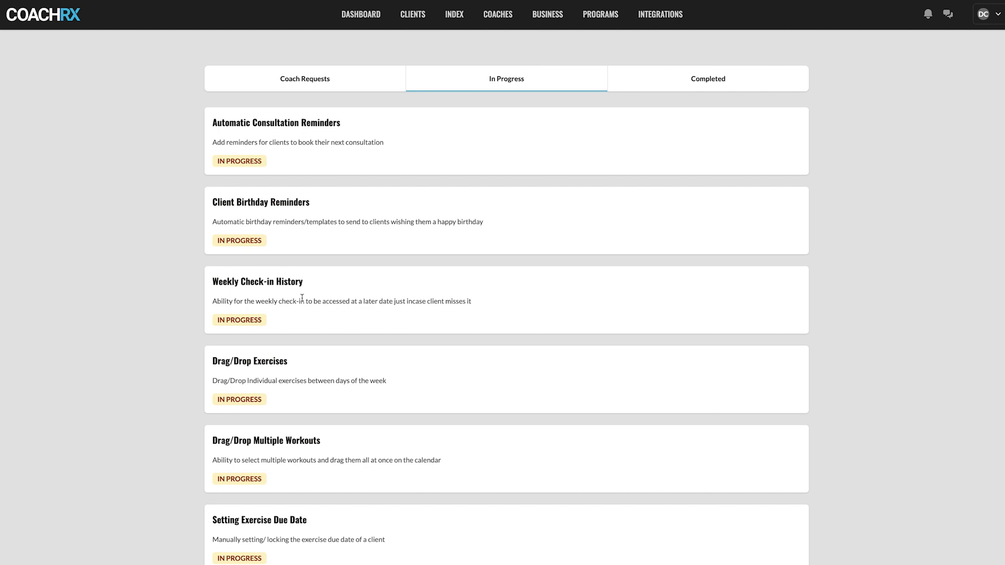
scroll(303, 298, down, 2)
scroll(446, 165, up, 2)
click(719, 86)
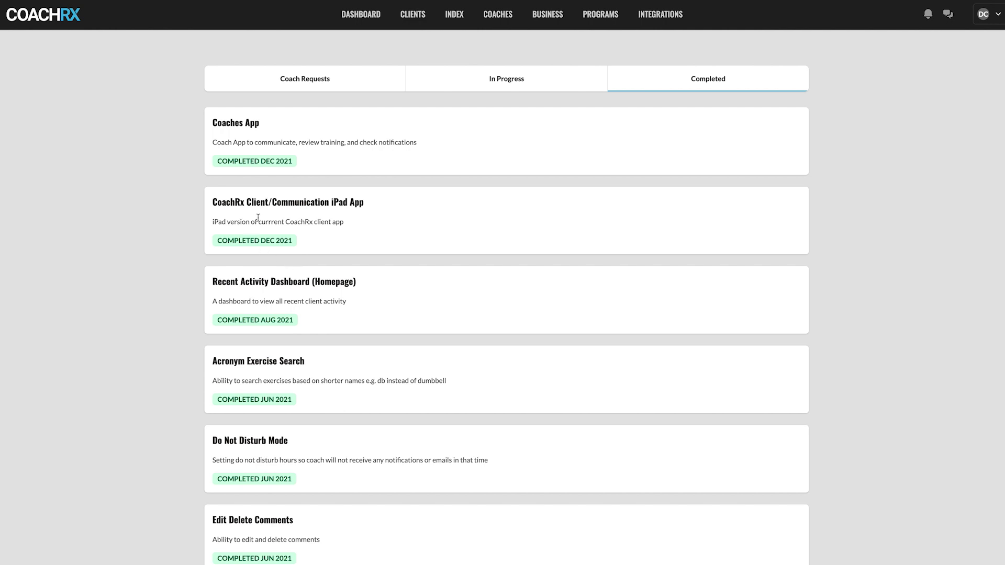
scroll(328, 292, down, 2)
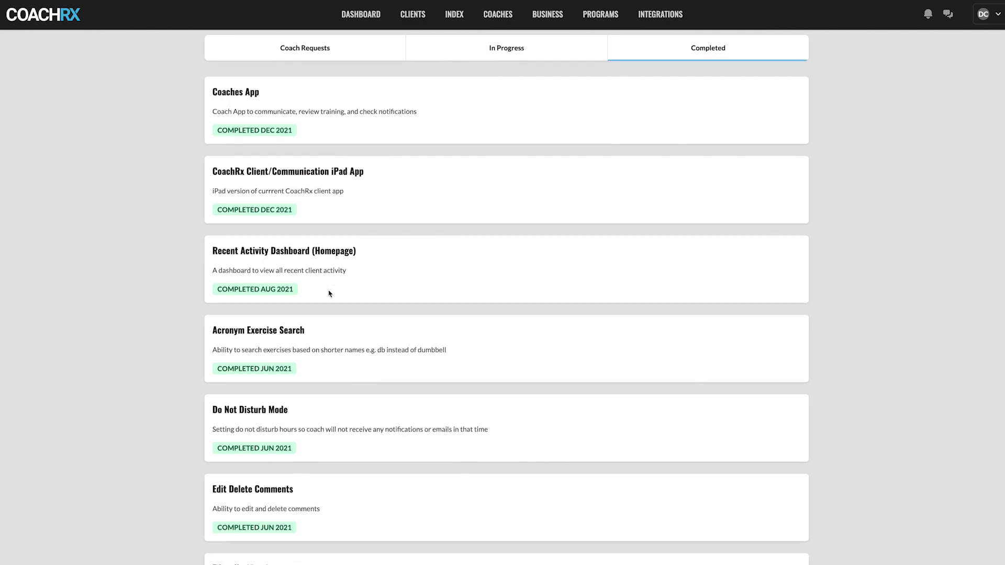
scroll(328, 291, up, 2)
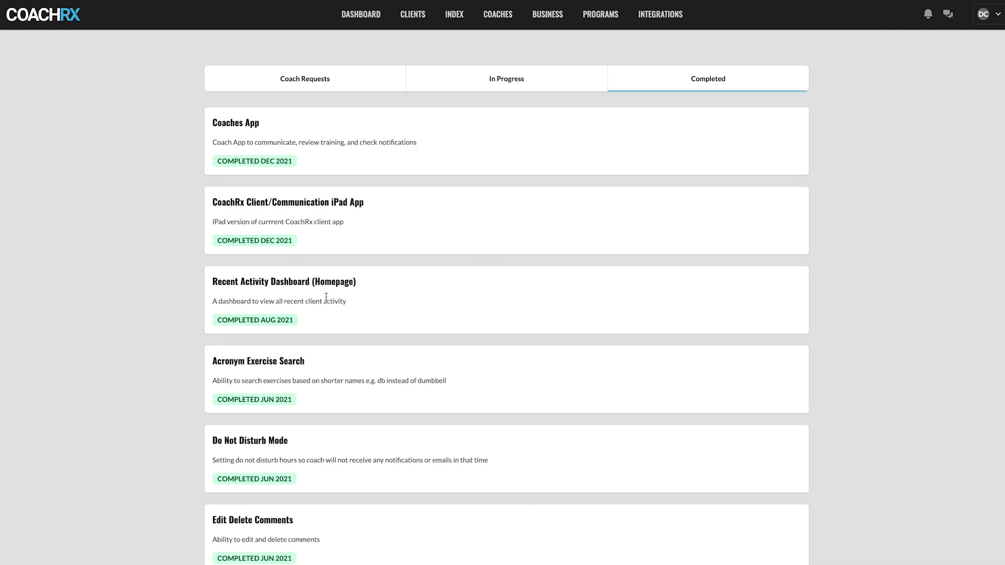